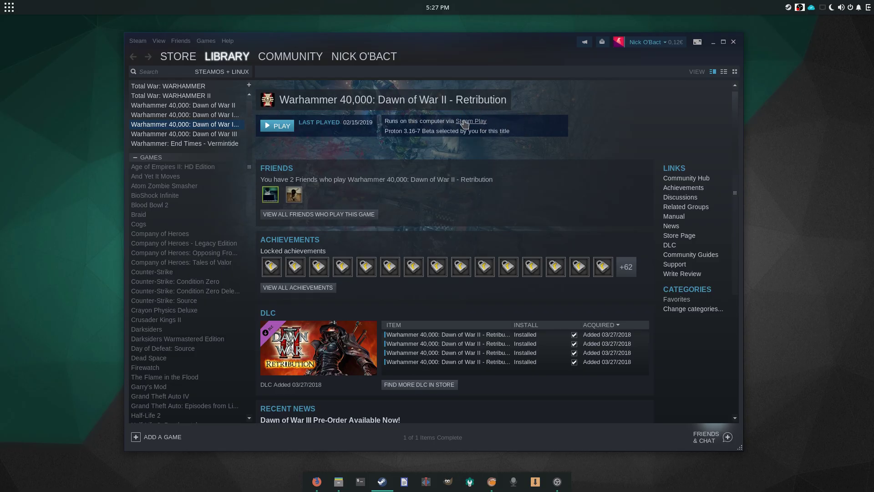
- Minimize Steam, switch to Lutris and show the details of Warhammer 40,000: Dawn of War III and Warframe
click(713, 42)
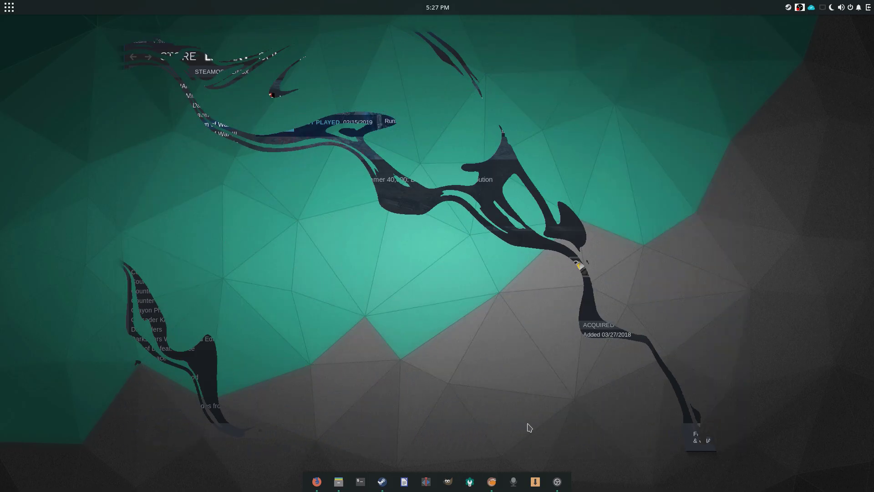
click(492, 481)
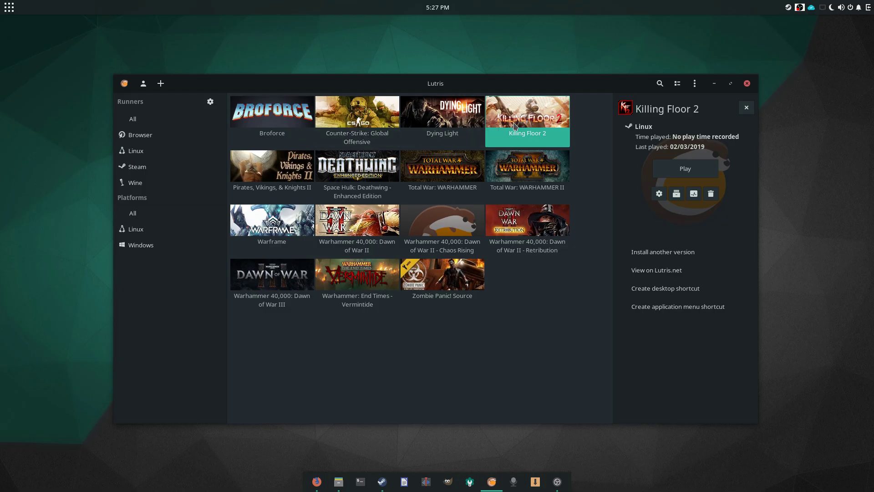
click(300, 133)
click(266, 270)
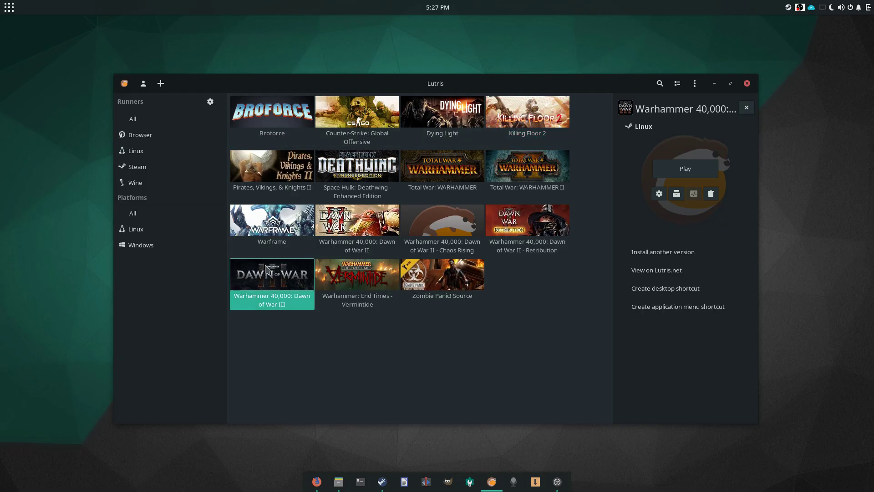
click(258, 230)
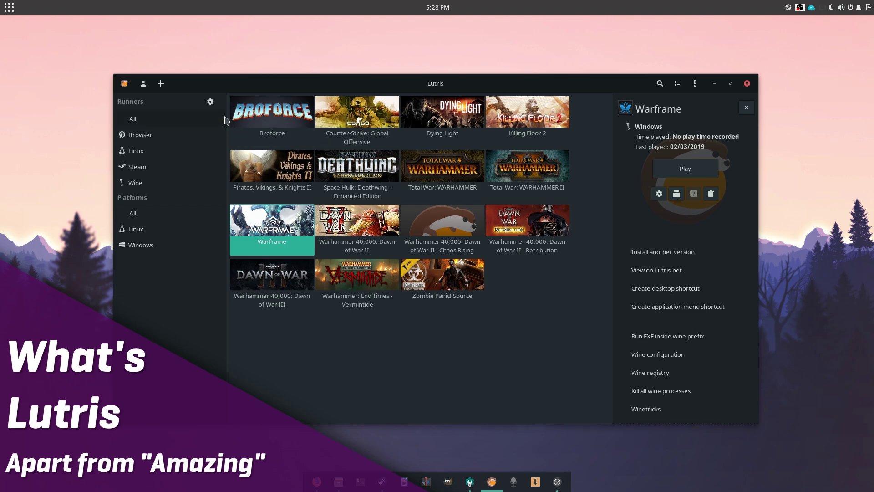
- Show the library details of Broforce, Counter-Strike: Global Offensive and Dying Light one after another
click(273, 116)
click(382, 122)
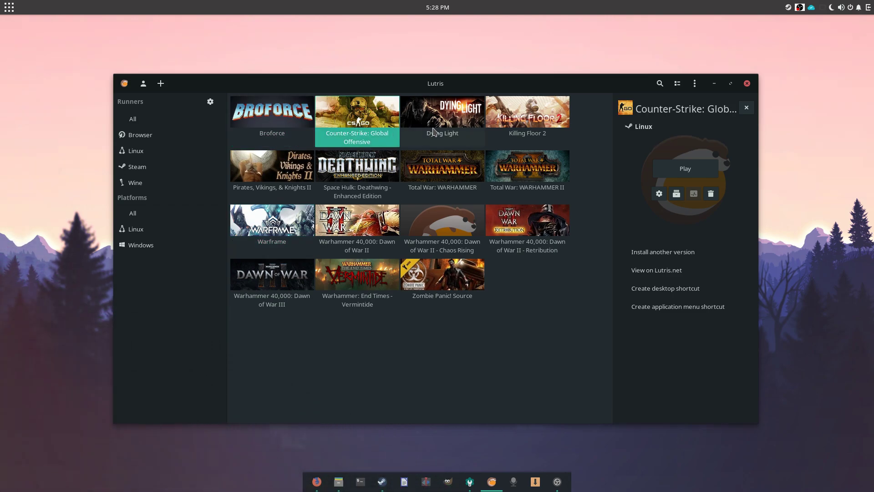
click(433, 131)
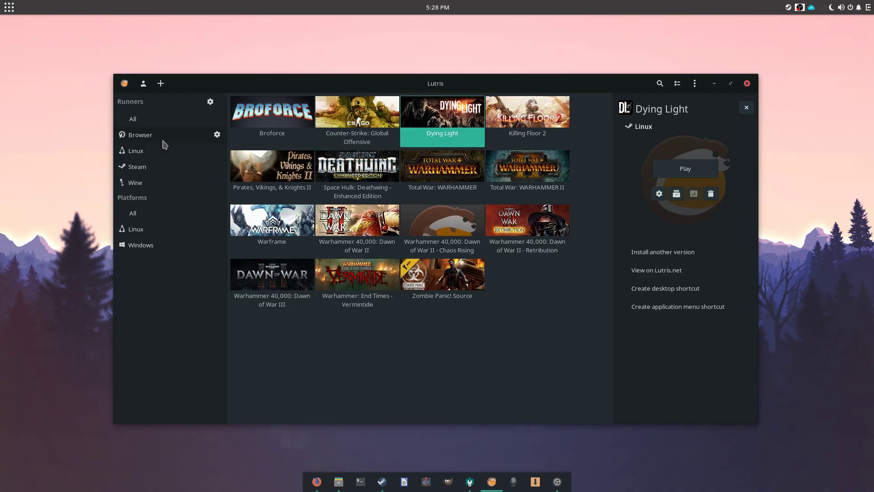
- Check the options for adding games, then open Manage Runners and look through the available runners
click(160, 83)
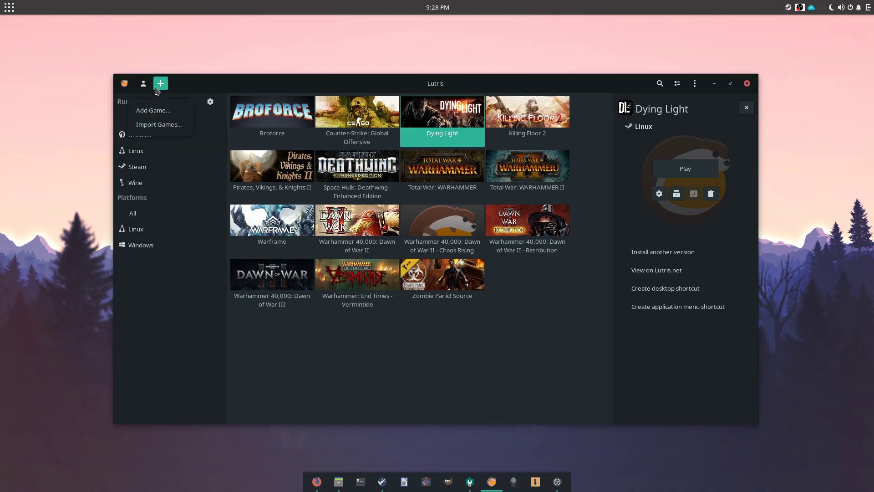
click(111, 89)
click(124, 83)
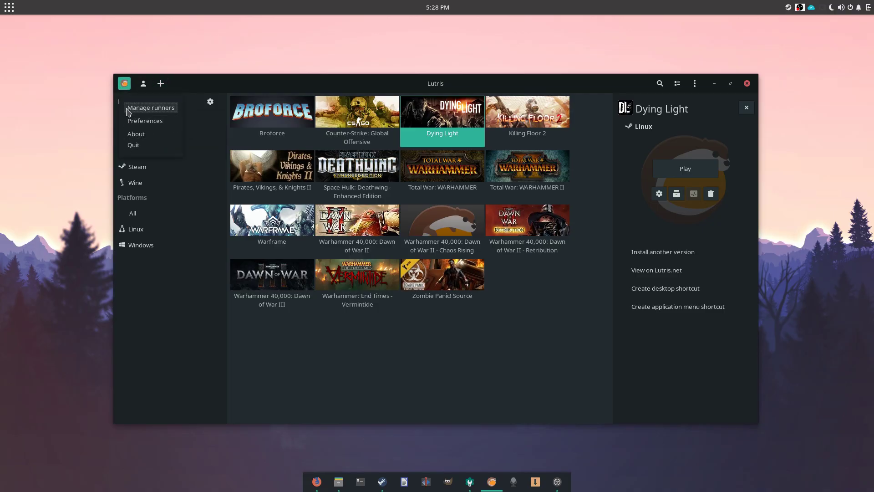
click(127, 110)
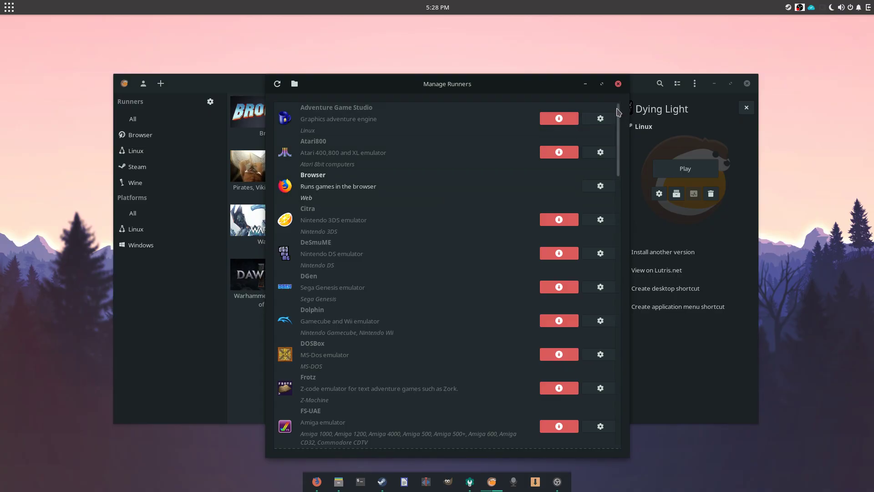
drag(618, 112, 614, 191)
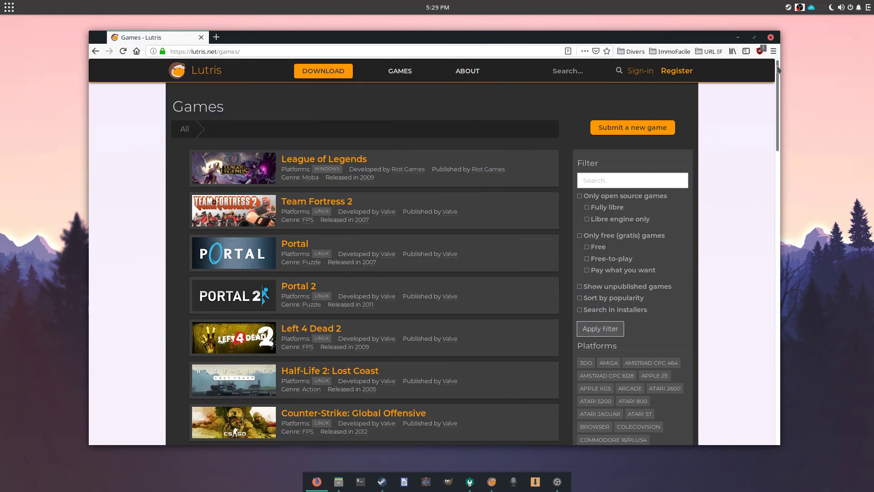
- Switch to Firefox, browse the Lutris website's game list and open the page of The Elder Scrolls V: Skyrim
scroll(776, 65, down, 2)
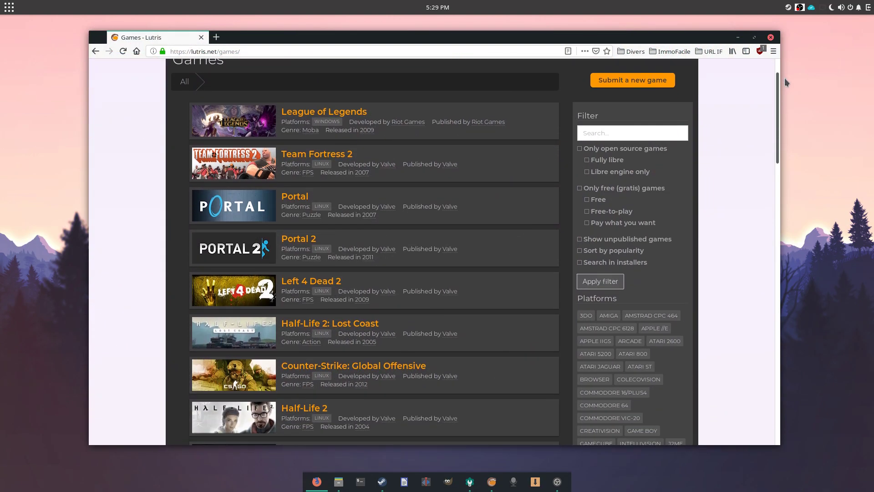
drag(785, 78, 796, 139)
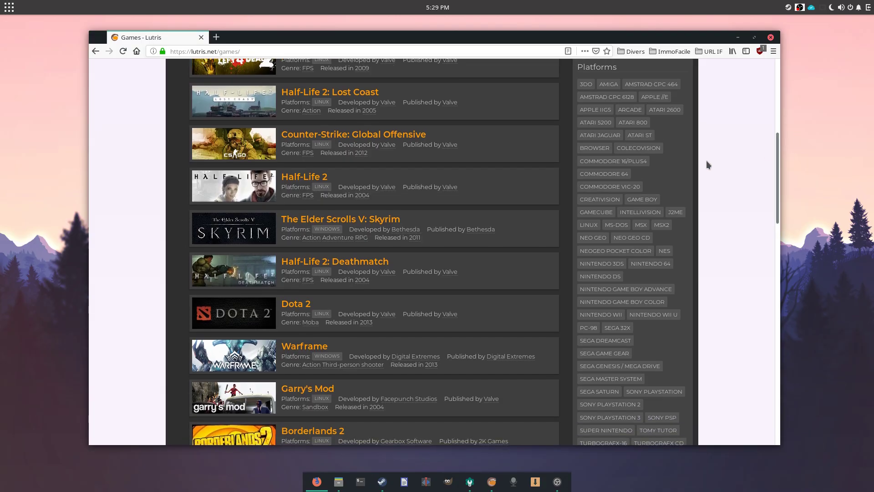
click(379, 223)
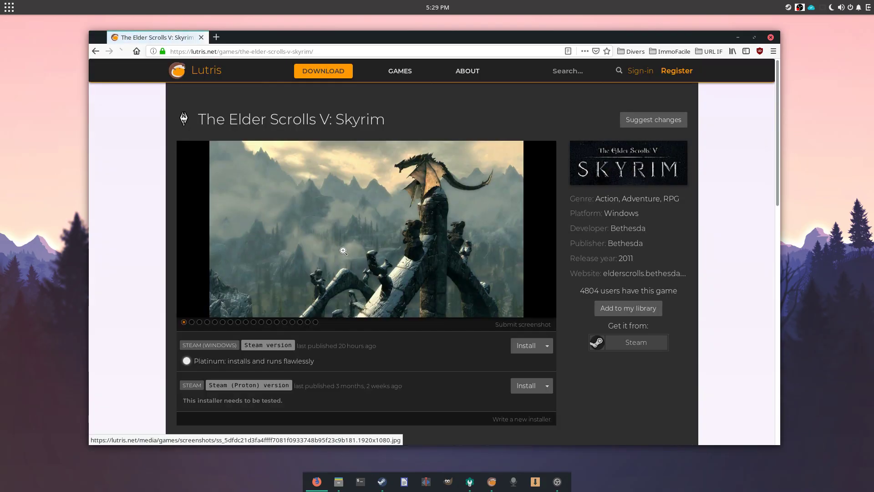
- Review the extra installer options for Skyrim's Steam (Windows) version and close them without choosing any
scroll(350, 319, down, 2)
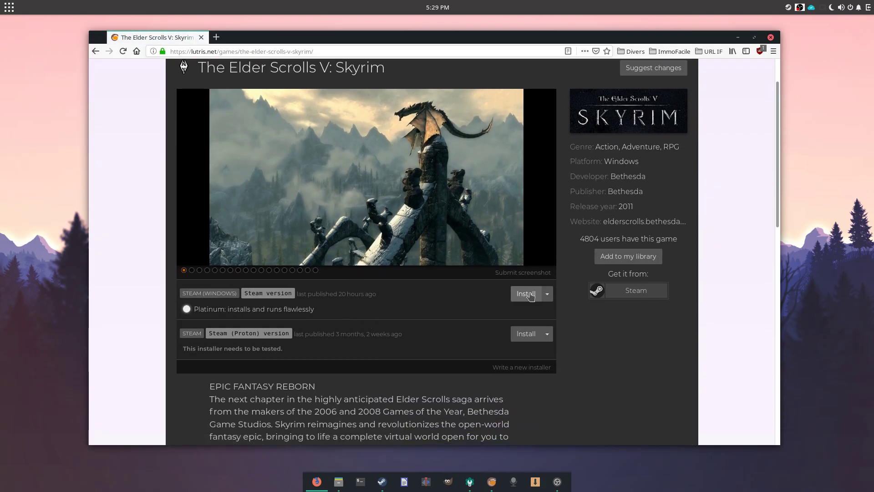
click(547, 295)
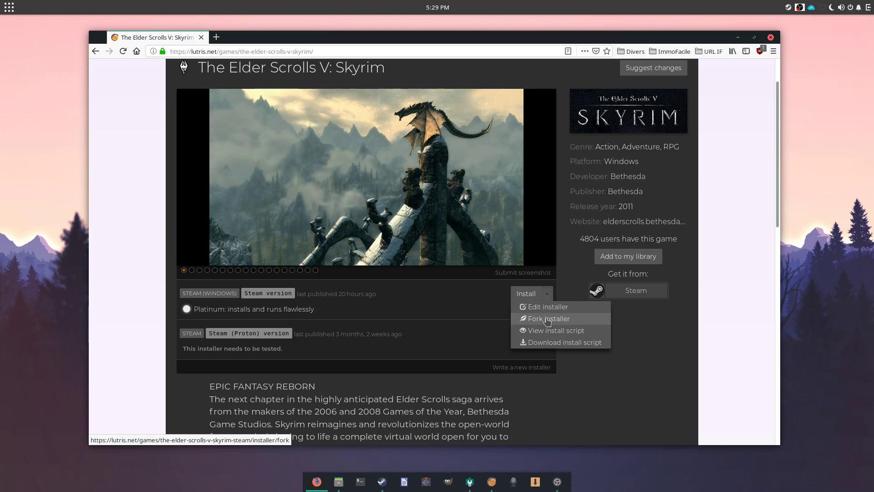
click(409, 312)
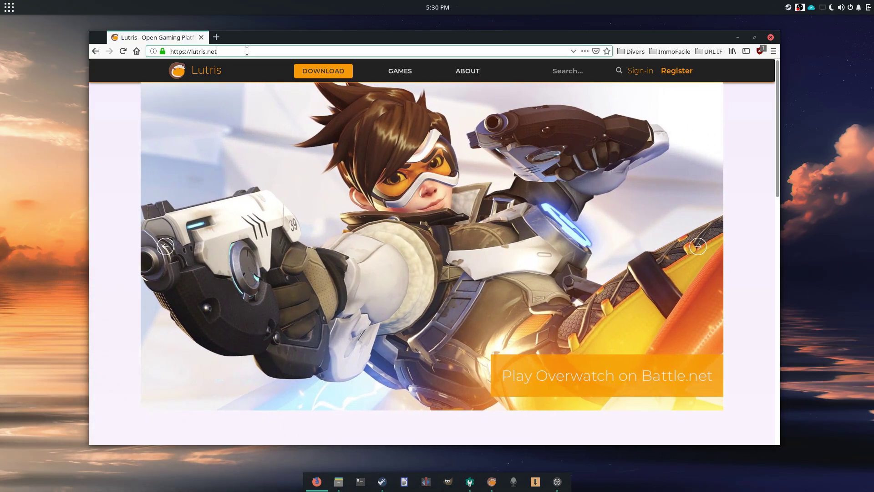
- Open the Downloads page on lutris.net and look through the installation instructions for the Linux distributions
click(229, 50)
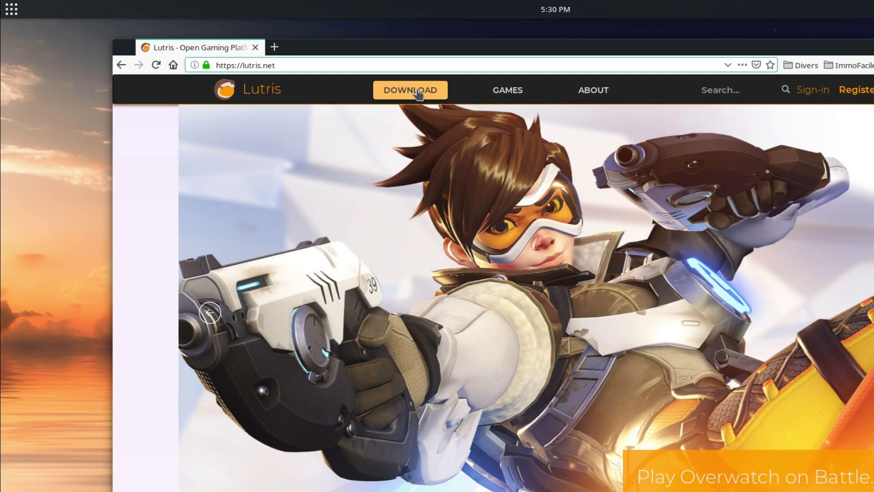
click(426, 93)
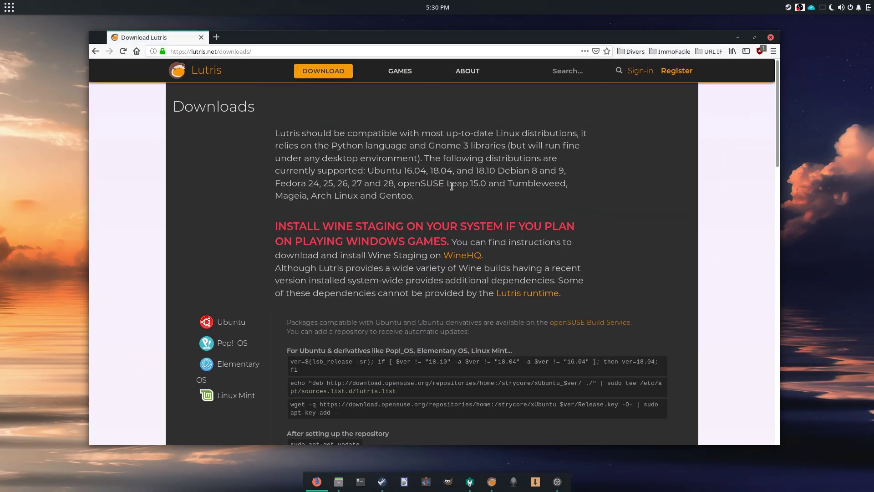
drag(777, 105, 780, 242)
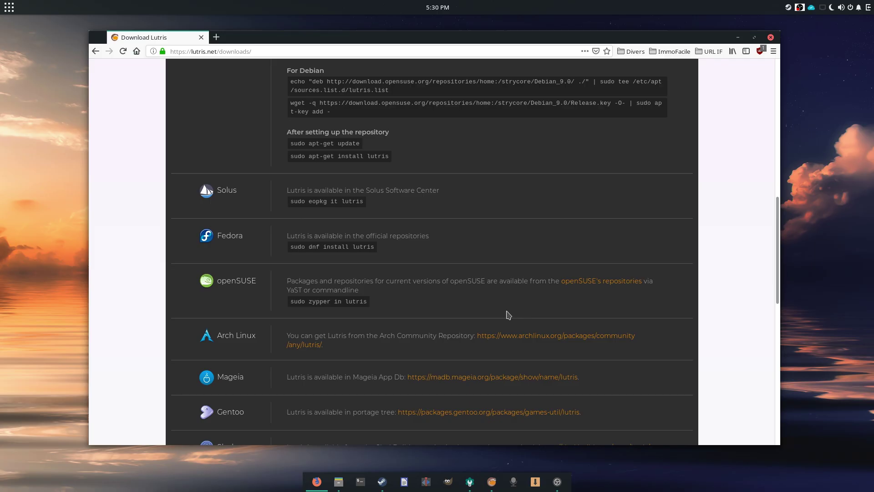
drag(780, 234, 771, 271)
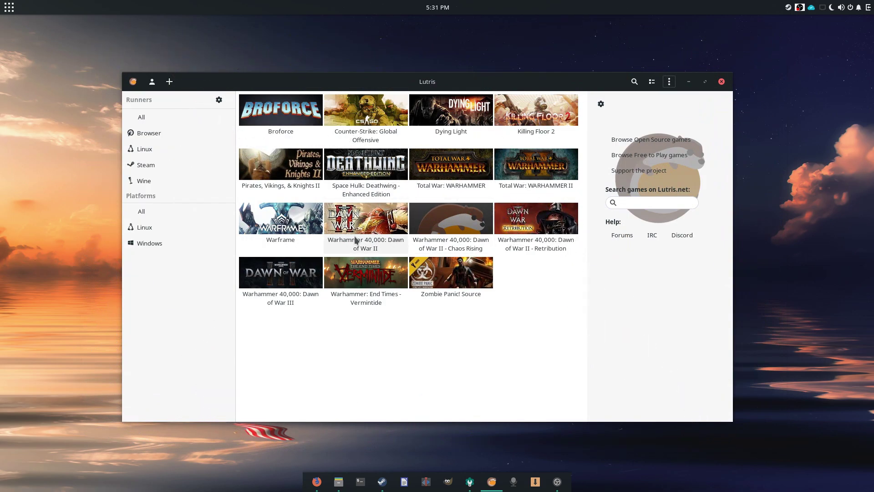
- Switch to Lutris, open the game import dialog and examine its GOG, Steam and Windows Steam sources
click(169, 81)
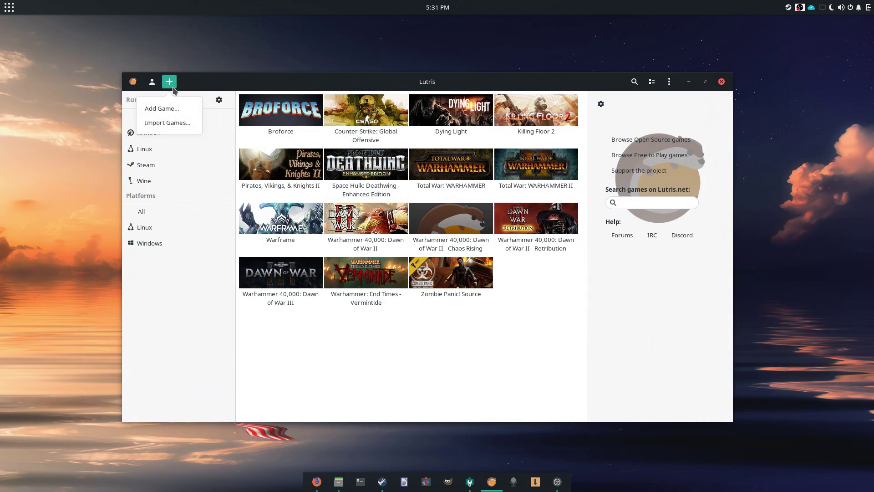
click(165, 123)
click(310, 174)
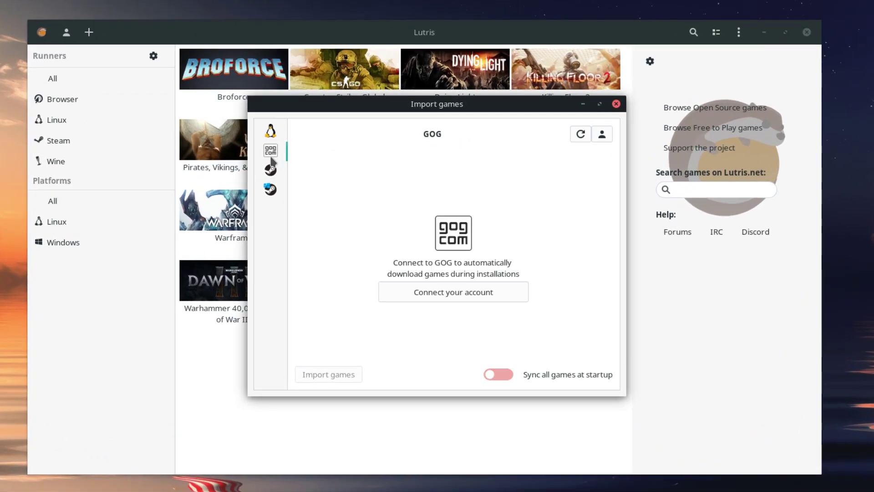
click(270, 169)
click(270, 189)
click(271, 150)
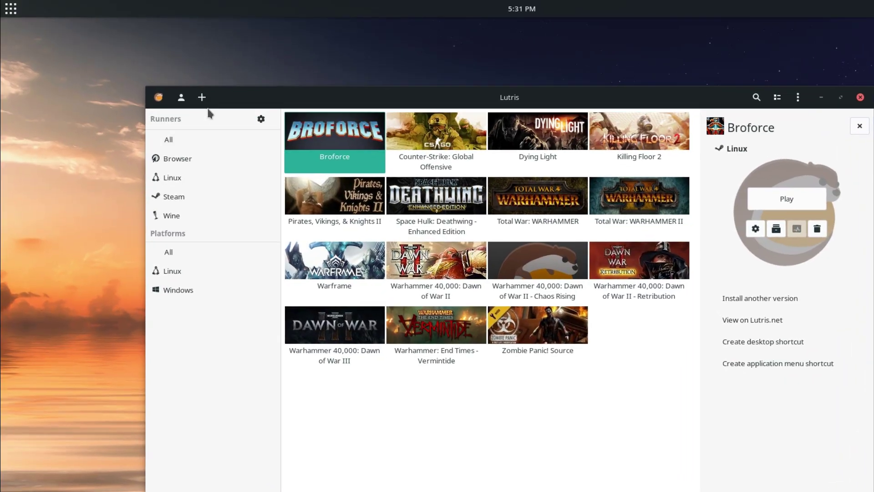
- Reopen the game import dialog, select all games of the Steam source and import them
click(192, 93)
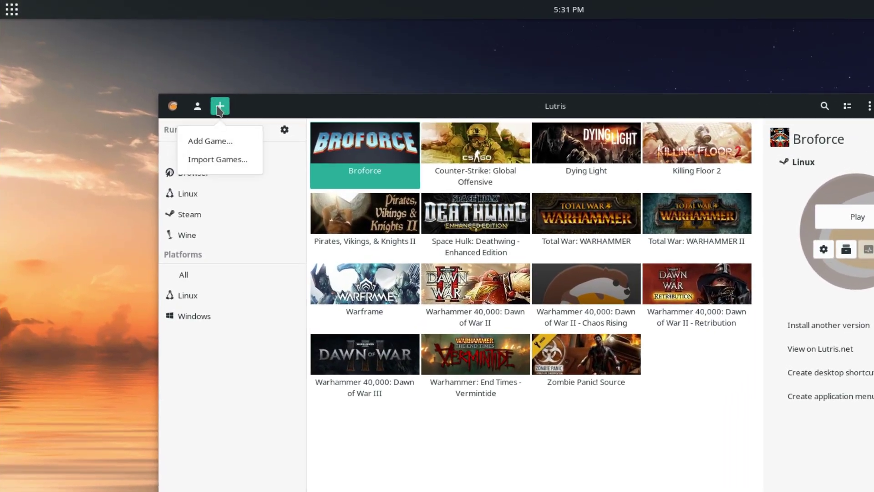
click(203, 159)
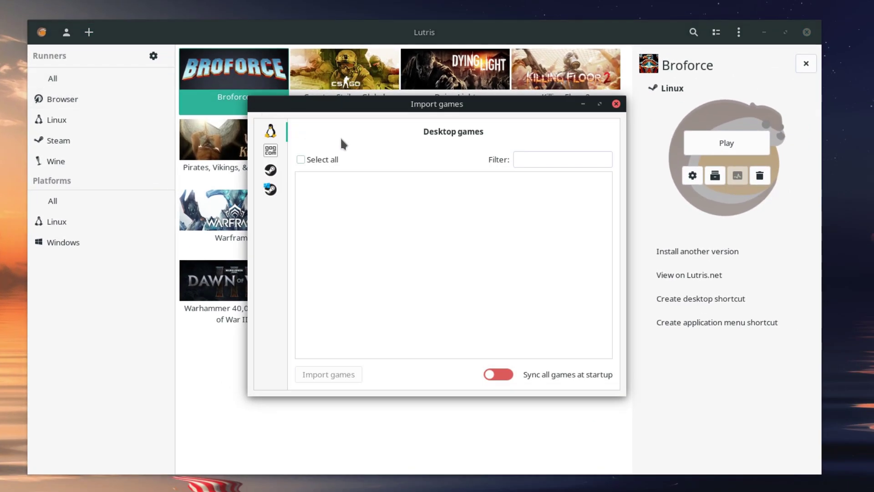
click(276, 151)
click(272, 169)
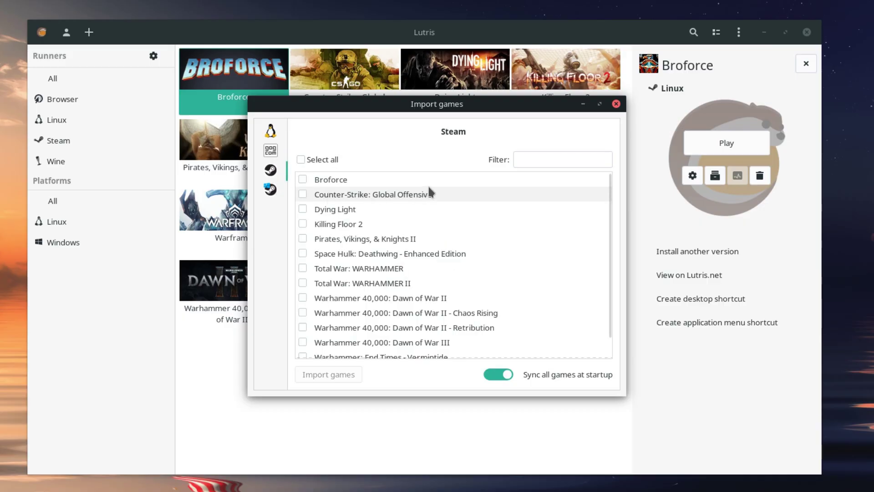
click(302, 196)
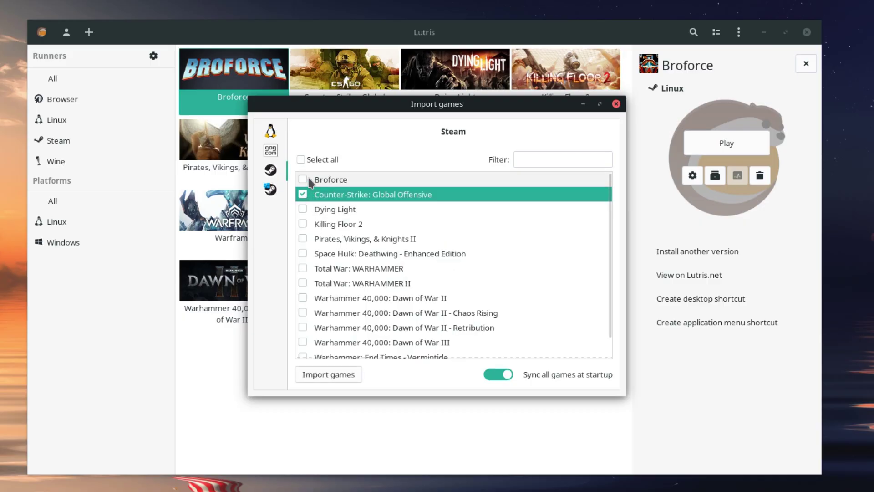
click(299, 157)
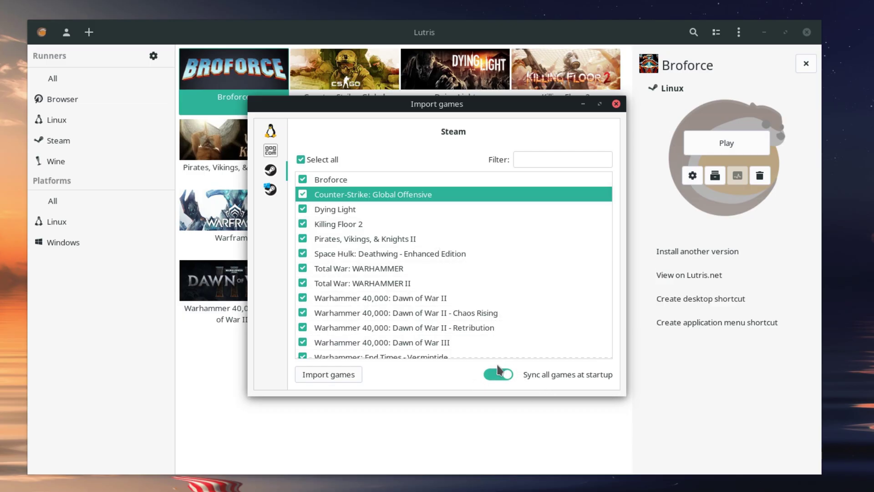
click(337, 371)
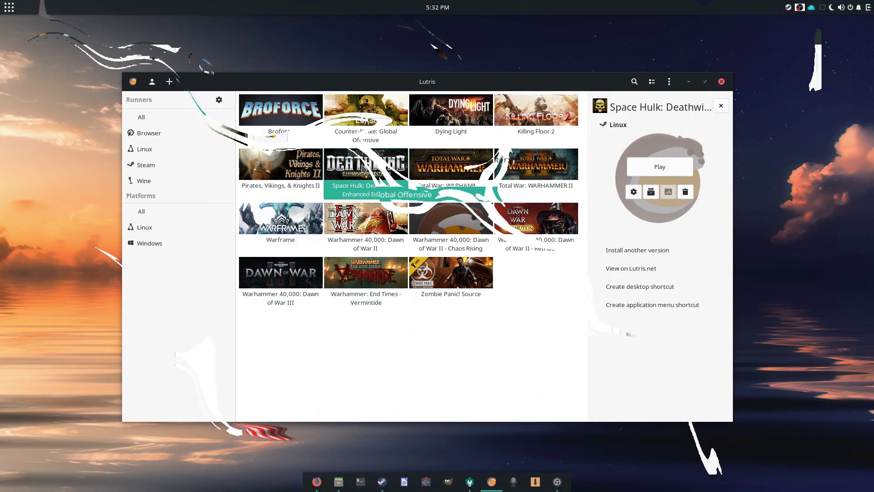
- Show the details of Total War: WARHAMMER and Dying Light, then bring up the available actions for Warframe
click(443, 165)
click(461, 122)
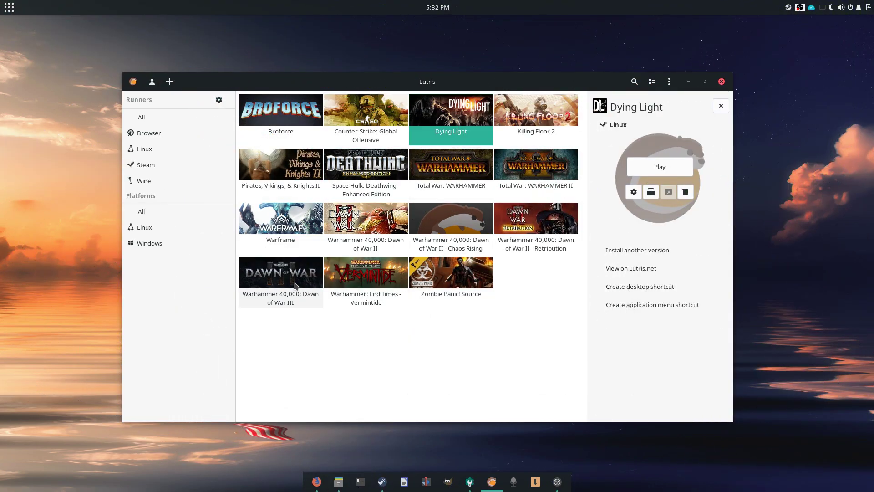
click(278, 220)
right_click(278, 220)
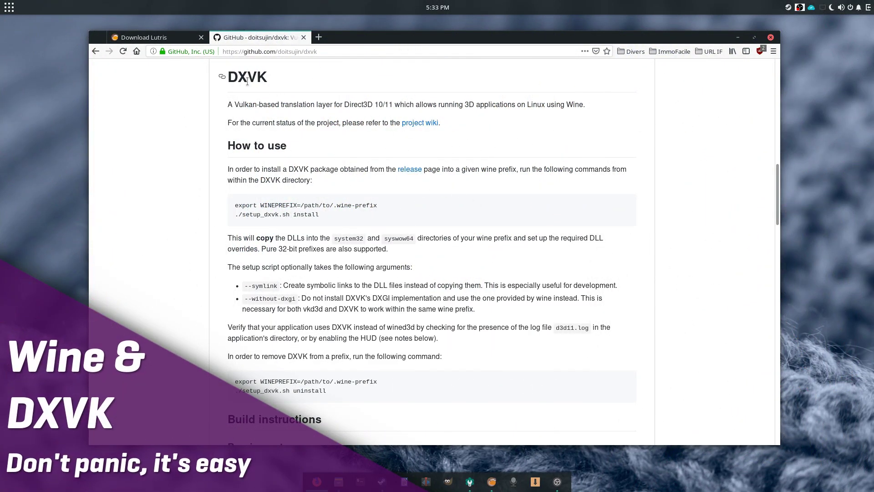
- Switch to the DXVK GitHub page in Firefox and highlight its heading and the Direct3D 10/11 description for reading
drag(231, 77, 266, 76)
click(266, 76)
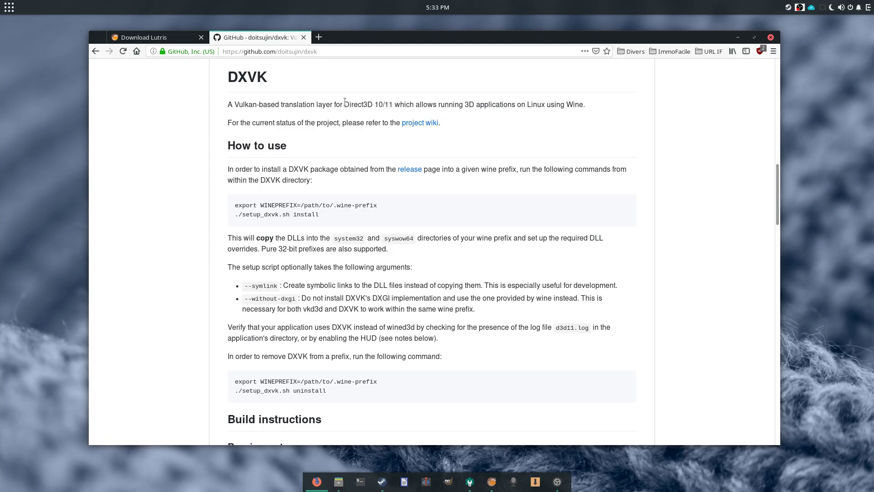
drag(344, 102, 585, 103)
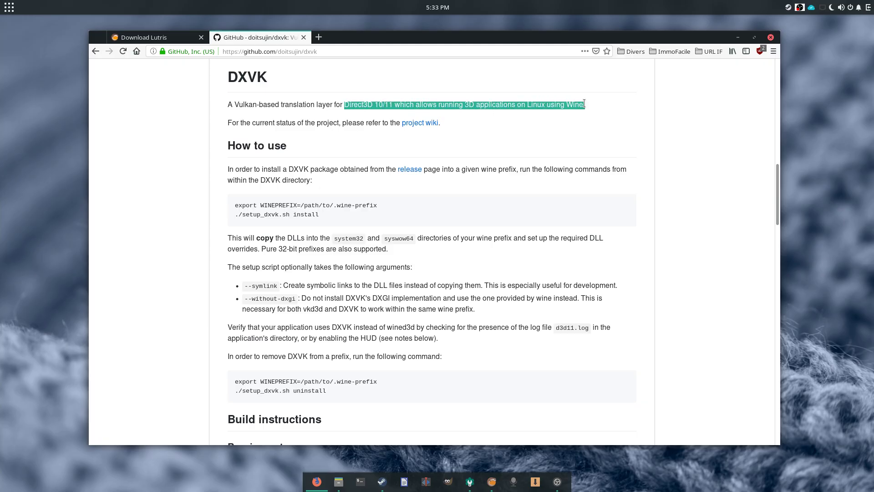
click(582, 103)
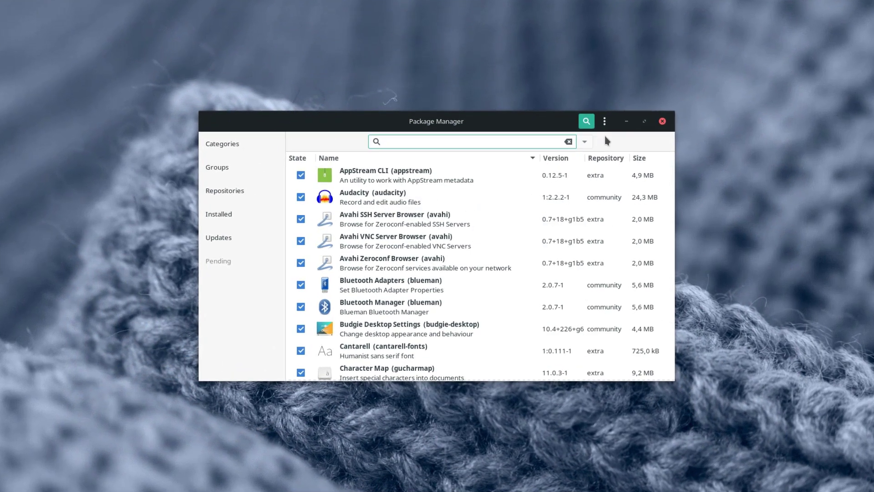
- Switch to the package manager and search for dxvk
text(dxvk)
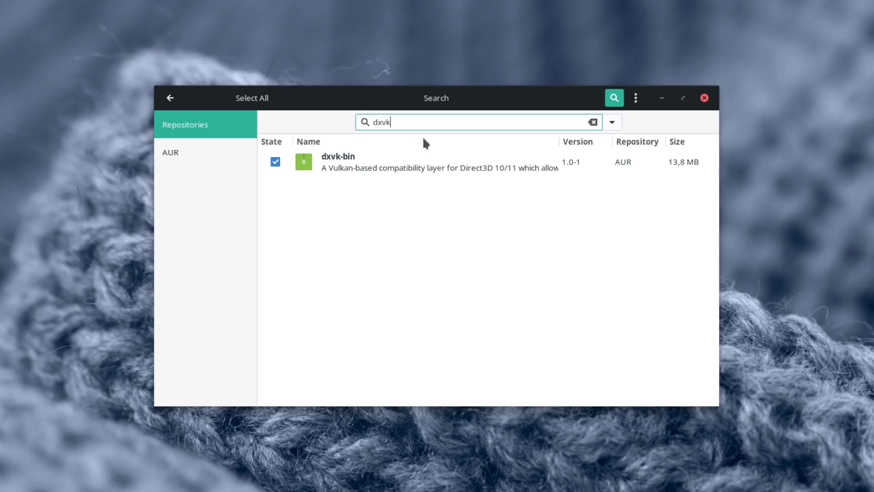
- View the dxvk-bin package, then highlight the file list and heading of the Debian dxvk package index in Firefox
click(400, 171)
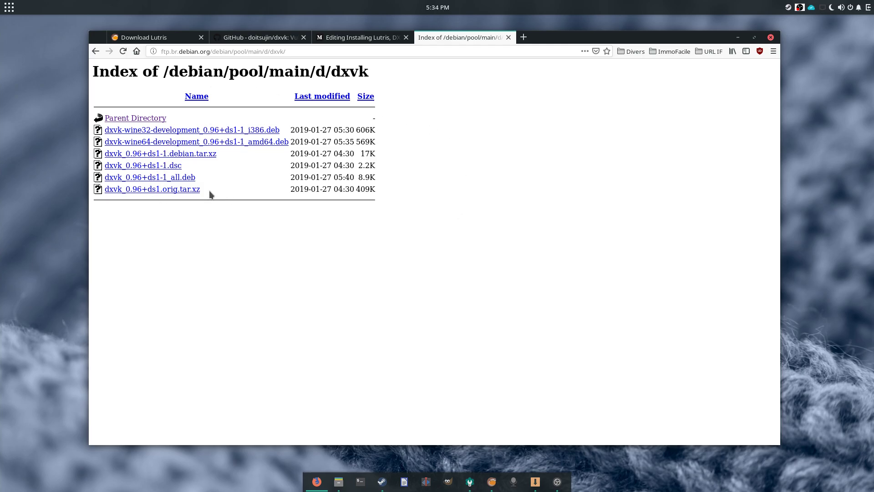
drag(209, 190, 108, 131)
click(445, 167)
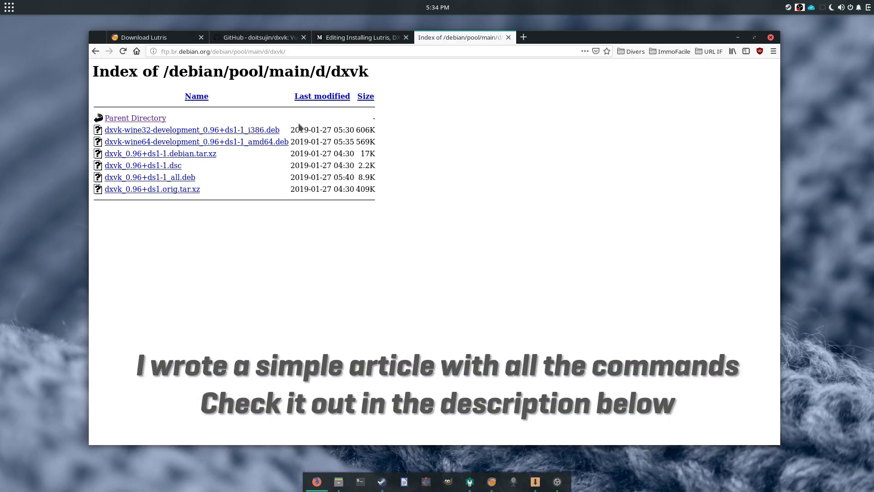
drag(91, 75, 438, 75)
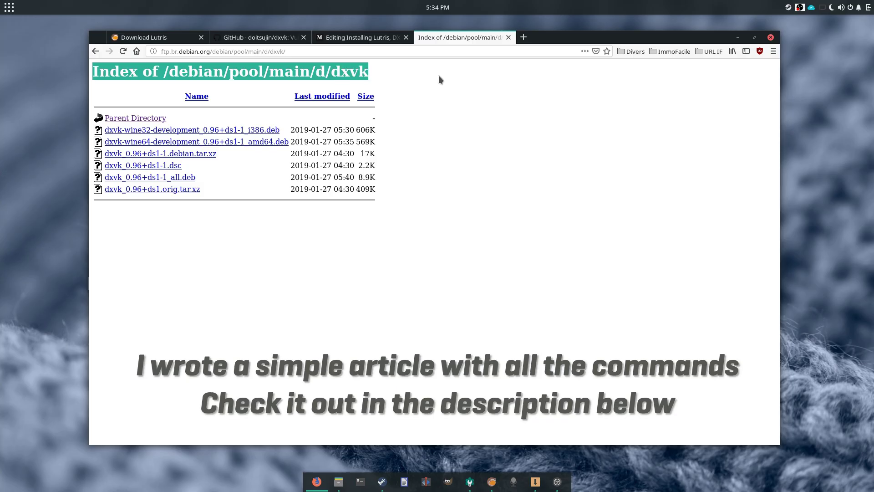
click(438, 75)
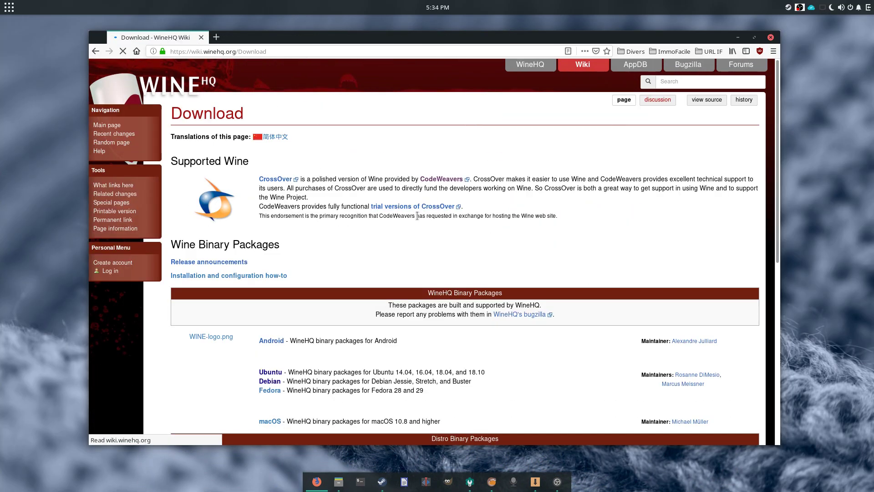
- Look through the Wine binary packages offered for each operating system on the WineHQ download page
scroll(457, 223, down, 4)
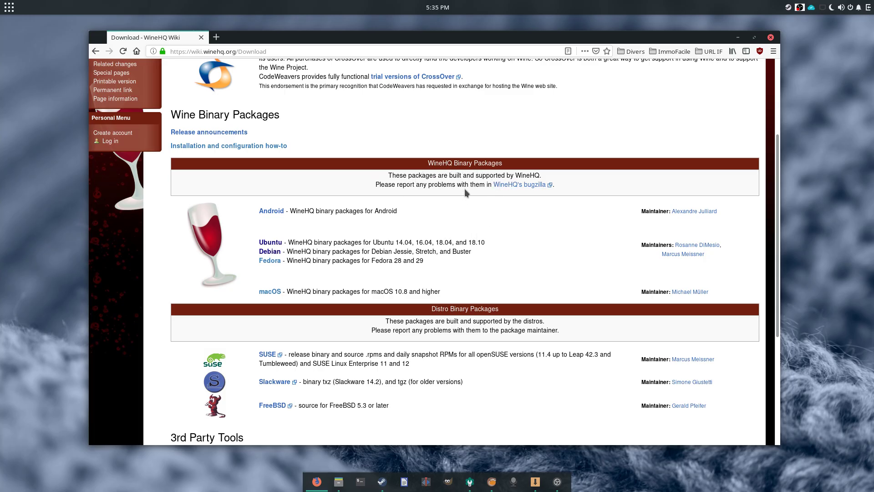
scroll(466, 189, down, 3)
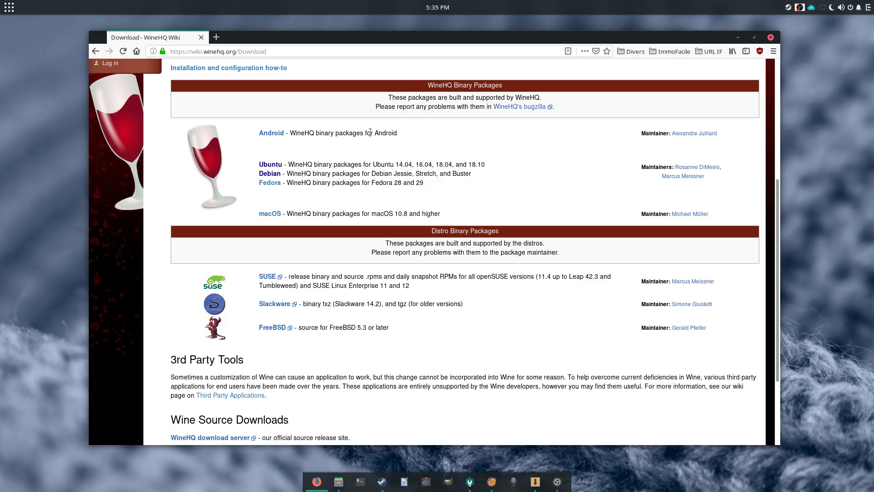
scroll(440, 150, up, 8)
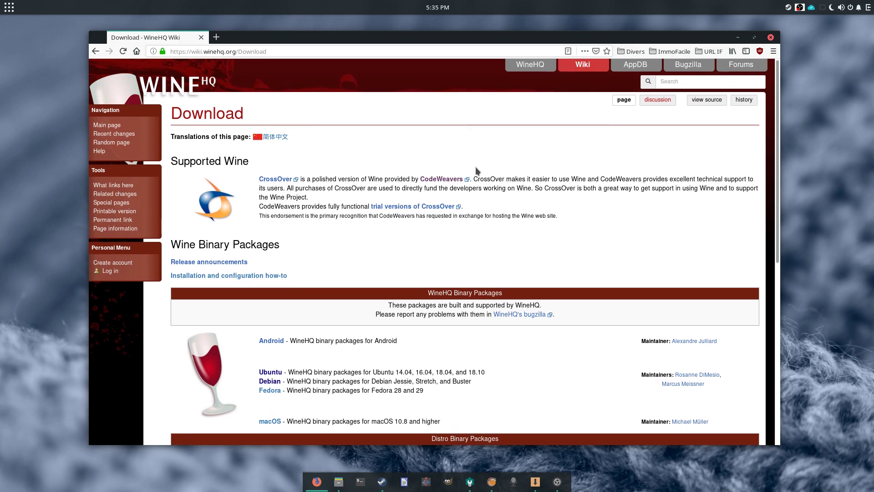
- Open the WineHQ instructions for Ubuntu, highlight the staging branch install command, and return to the download page
scroll(476, 170, down, 3)
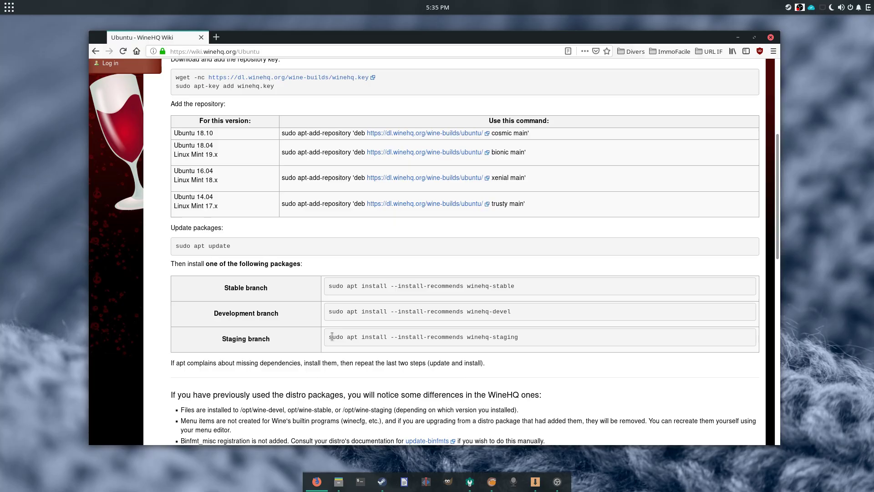
drag(332, 336, 524, 337)
click(524, 337)
scroll(627, 275, up, 8)
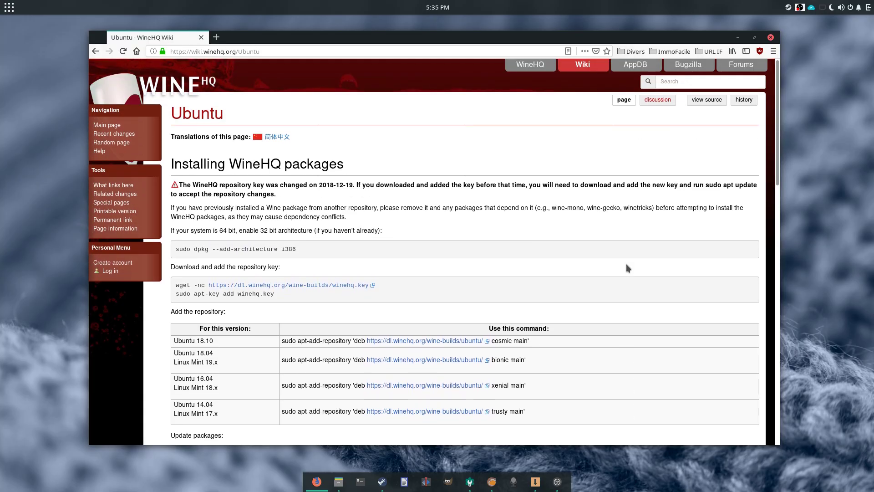
click(96, 51)
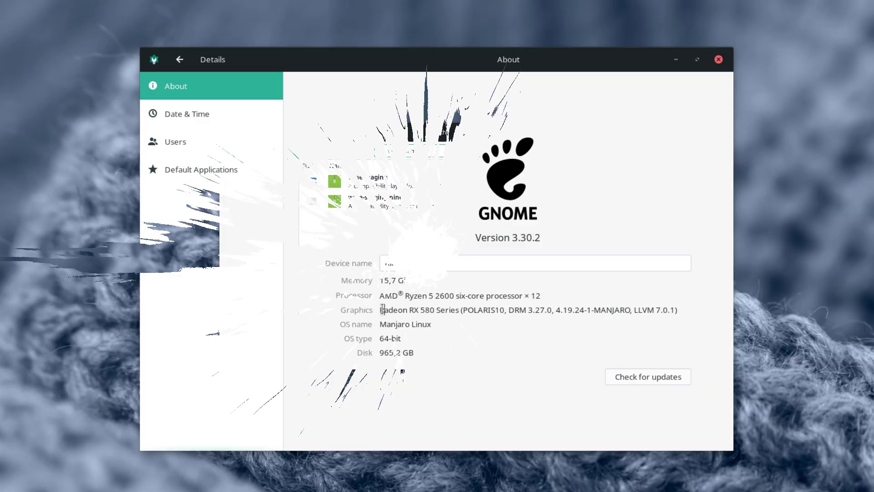
- Highlight the graphics entry in the system's About details, then look through the NVIDIA driver packages in the package manager
drag(384, 310, 625, 312)
click(625, 312)
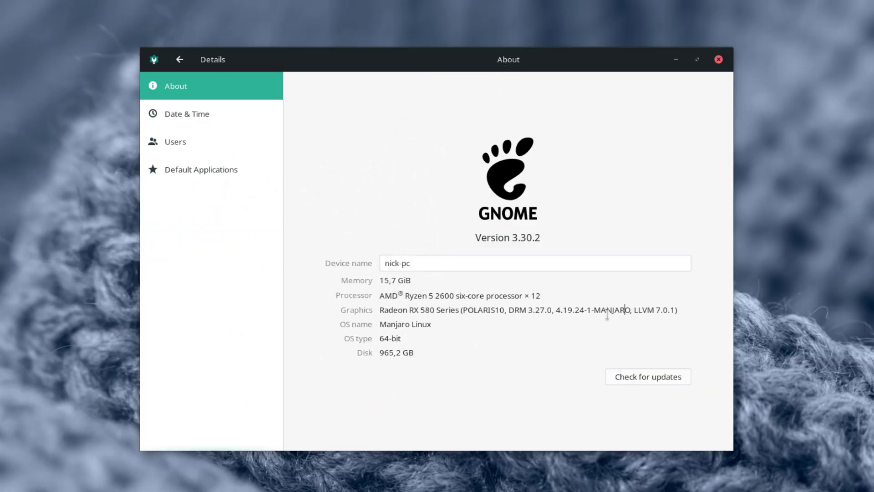
drag(511, 310, 677, 315)
click(527, 309)
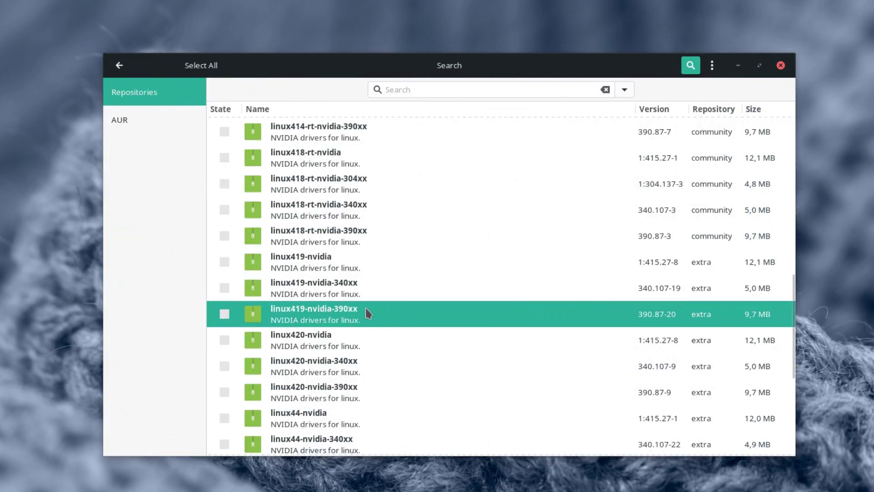
scroll(375, 311, down, 2)
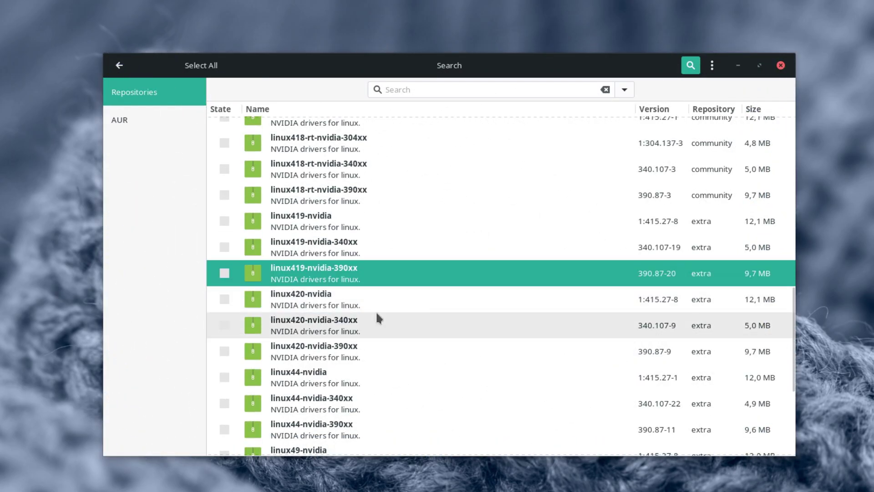
click(358, 353)
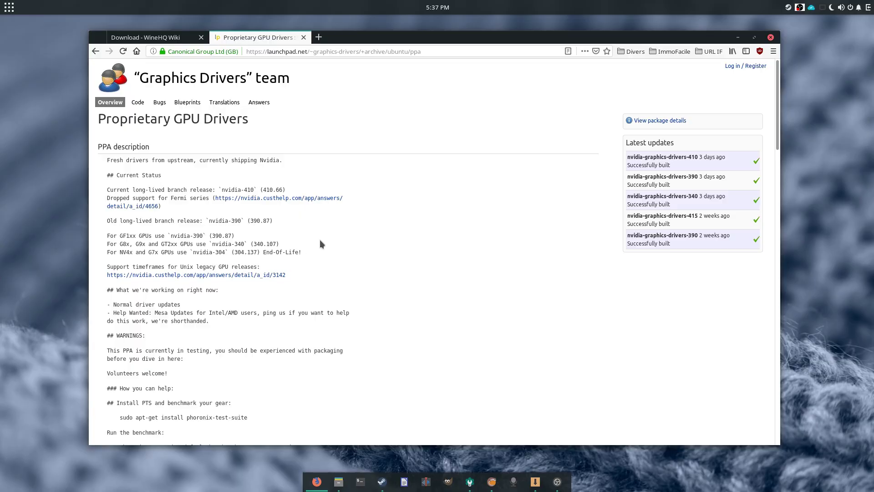
- On the Launchpad Proprietary GPU Drivers page in Firefox, highlight the commands for adding the graphics-drivers PPA and updating packages
scroll(321, 225, down, 8)
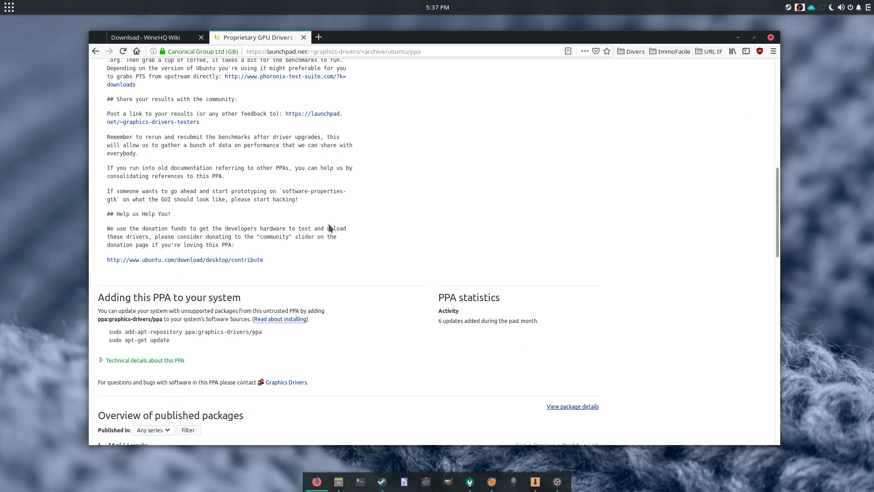
scroll(328, 225, down, 2)
drag(106, 258, 272, 267)
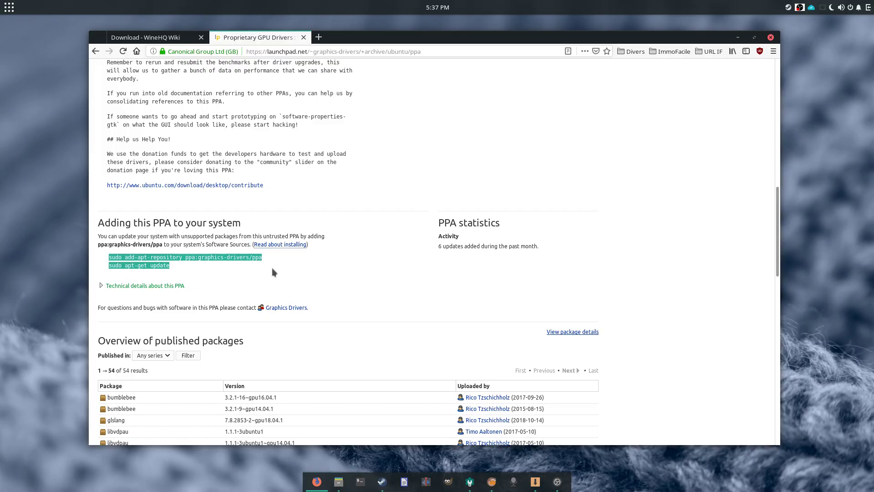
click(258, 267)
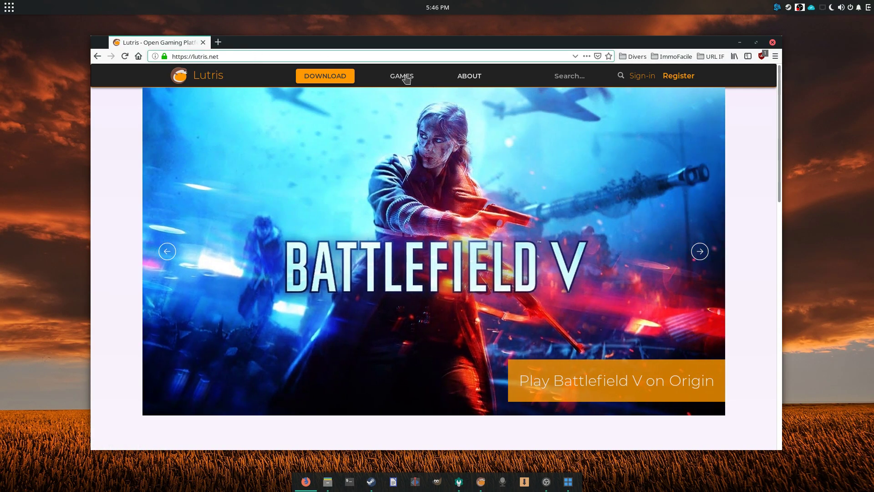
- Open the games catalogue on the Lutris website and review the installers on the Blizzard Battle.net page
click(407, 79)
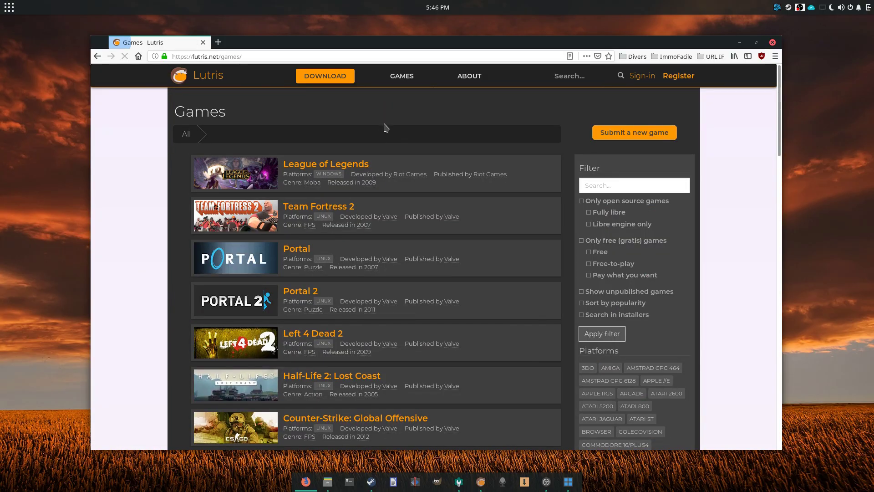
scroll(488, 209, down, 2)
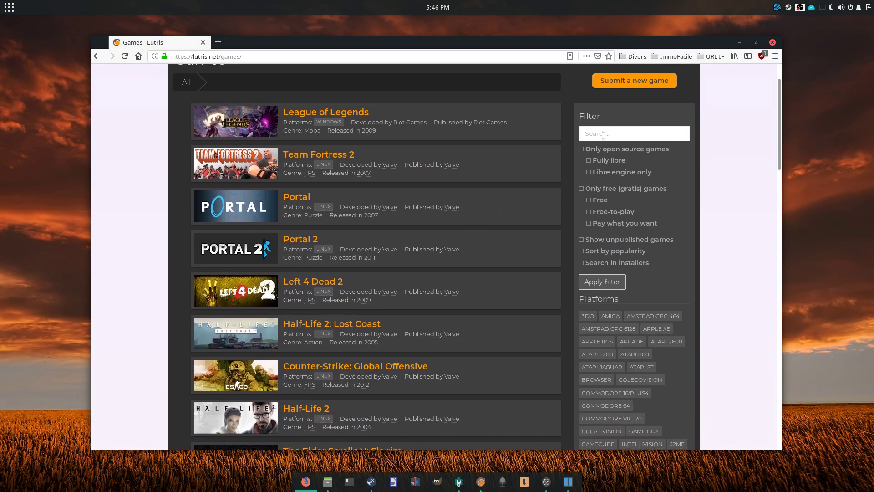
click(634, 133)
scroll(420, 268, down, 1)
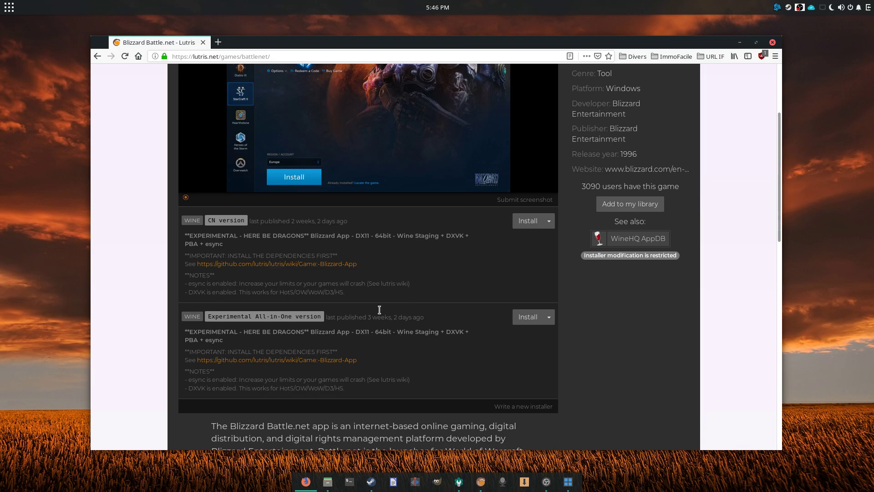
scroll(379, 309, down, 2)
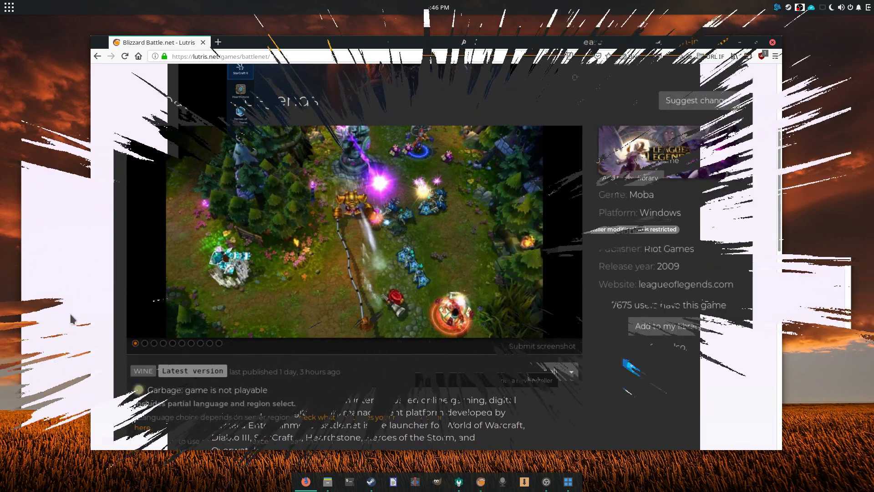
- Review the League of Legends installers on the Lutris website and highlight the playability rating of the latest version
scroll(69, 314, down, 3)
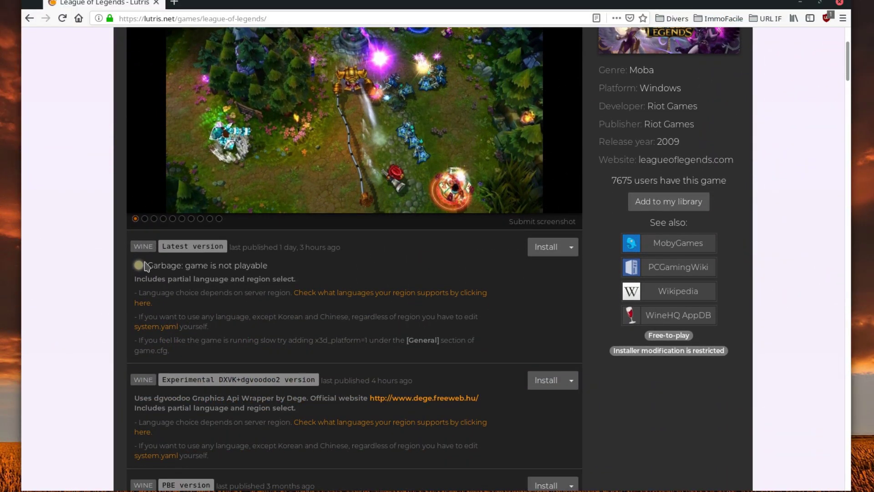
scroll(150, 259, down, 2)
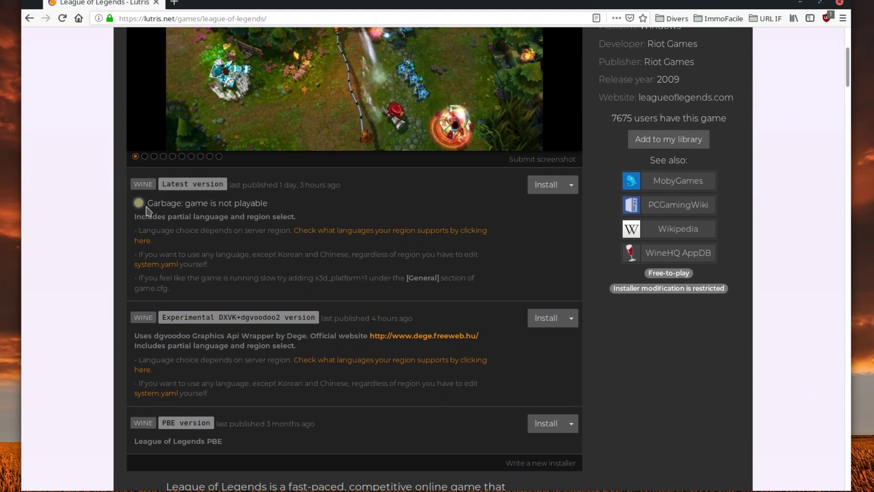
drag(146, 210, 294, 205)
click(293, 205)
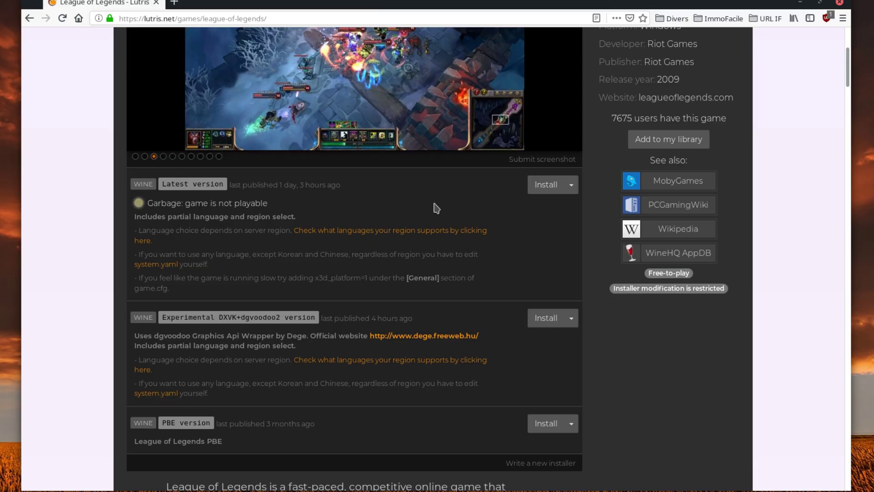
scroll(484, 273, up, 5)
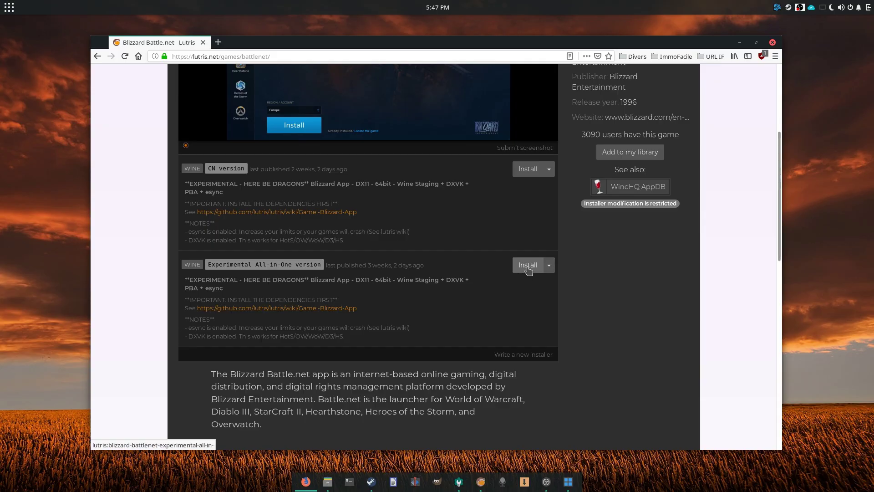
- Start installing the Experimental All-in-One version of Blizzard Battle.net from the website, opening the link with Lutris and remembering that choice
click(532, 266)
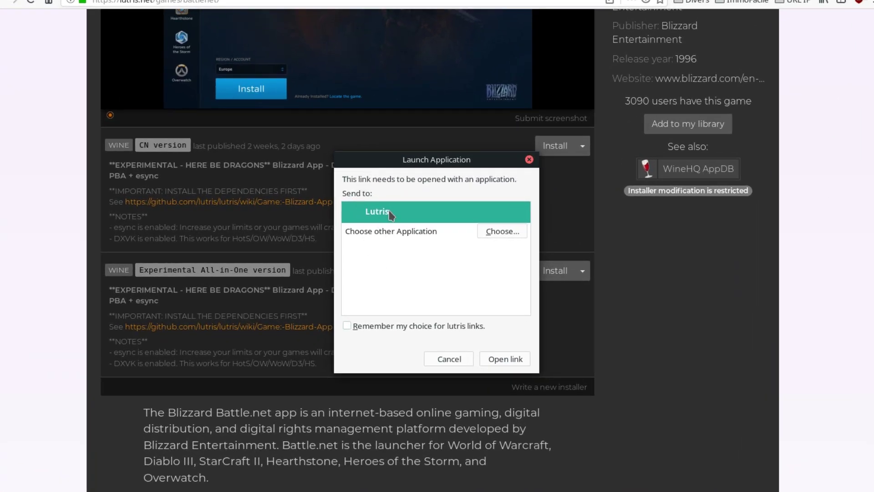
click(374, 326)
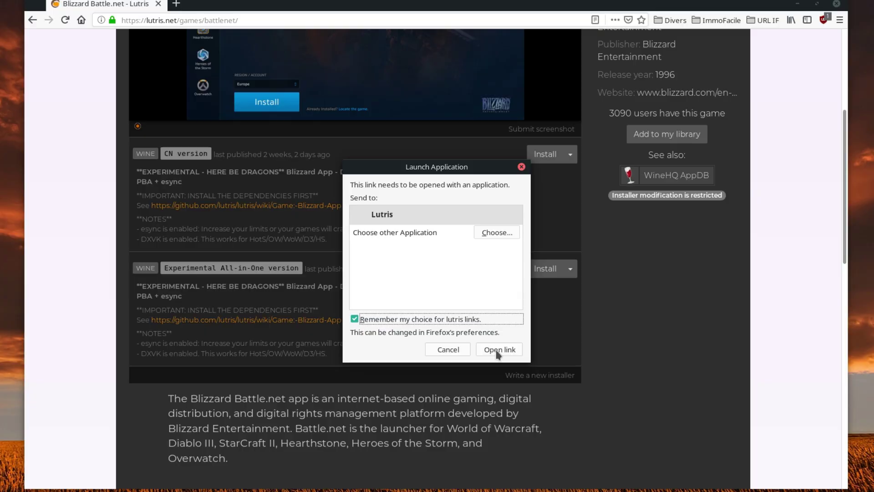
click(505, 359)
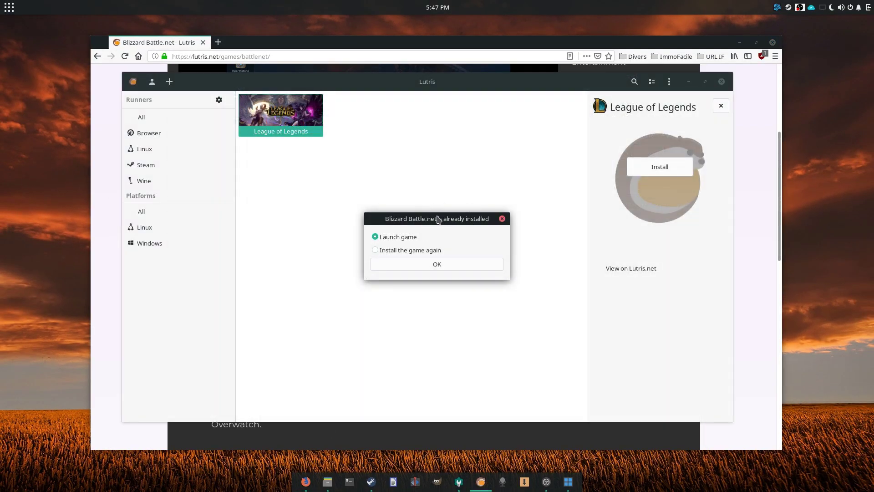
- Choose to install Blizzard Battle.net again instead of launching it, and confirm
click(432, 250)
click(435, 265)
click(415, 252)
click(429, 265)
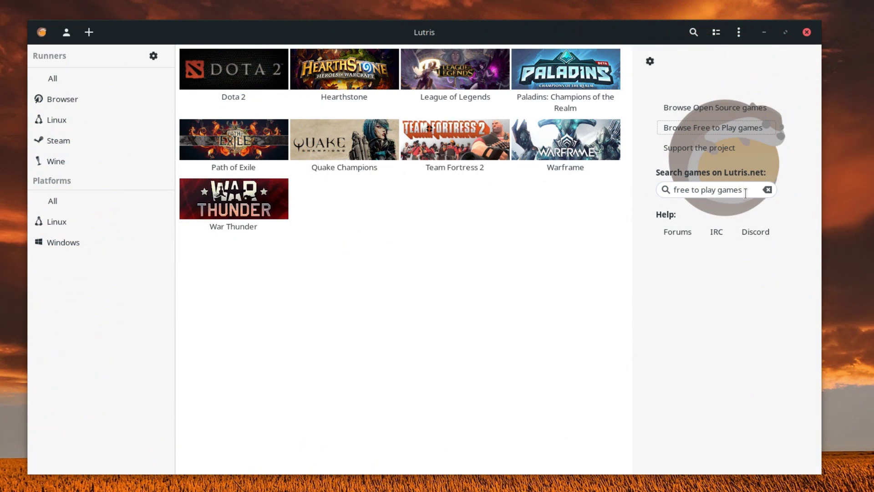
- Replace the Lutris.net game search in Lutris with "battle.net"
triple_click(739, 189)
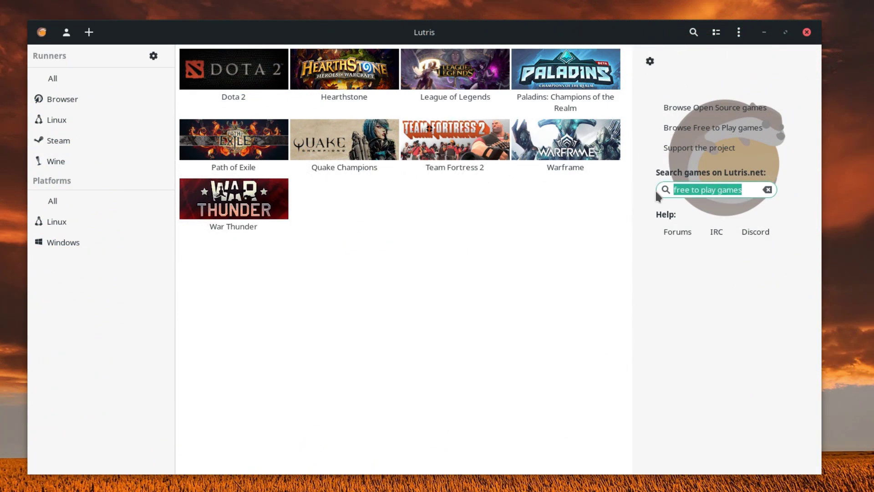
text(battle)
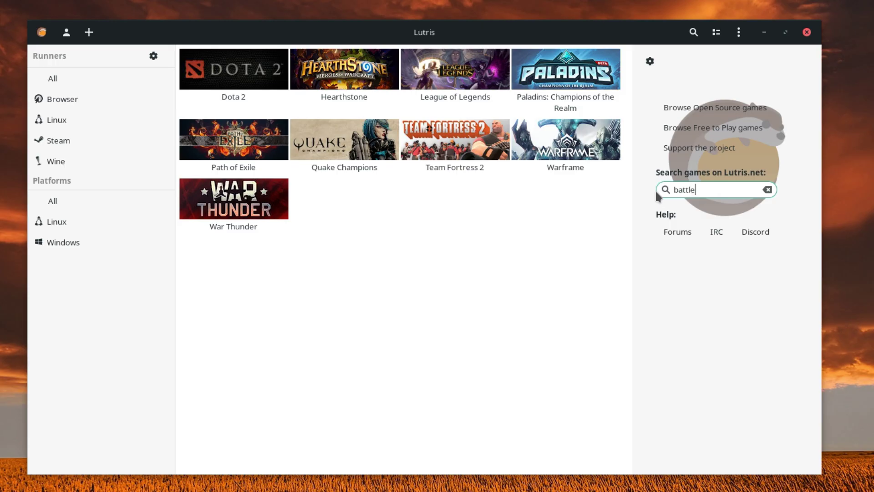
text(.net)
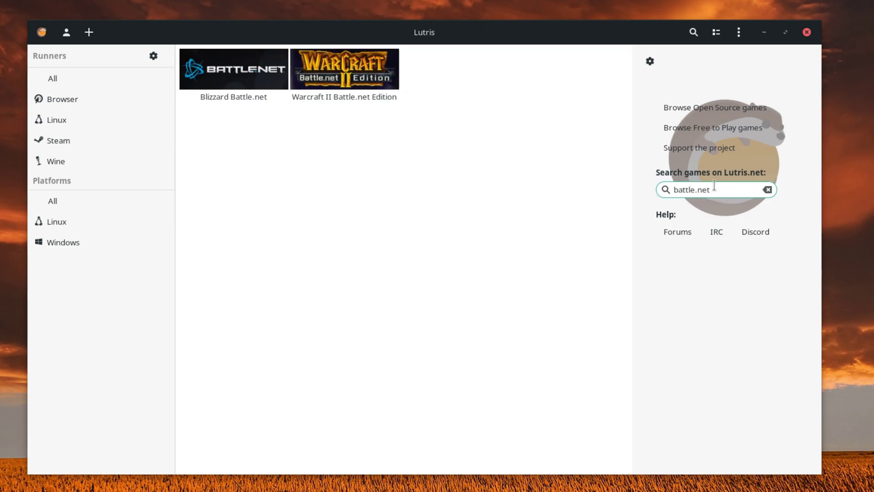
- Start the installation of Blizzard Battle.net from the search results and bring up its Experimental All-in-One installer
click(184, 60)
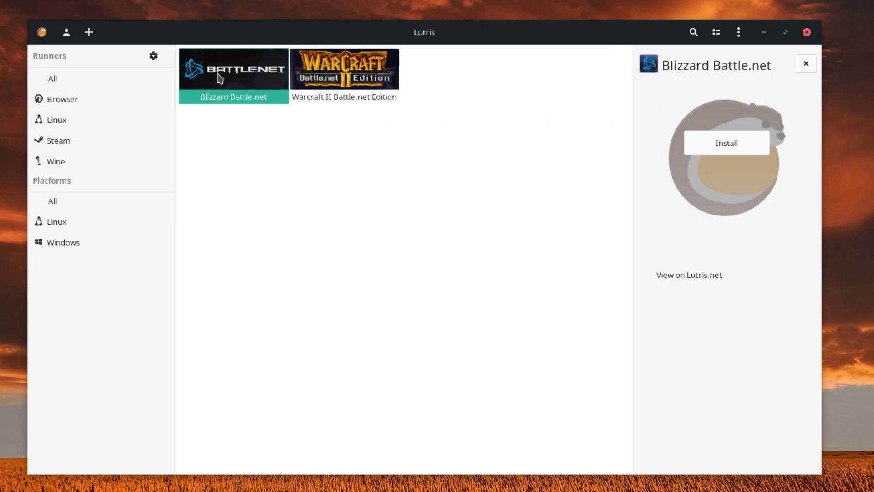
right_click(248, 98)
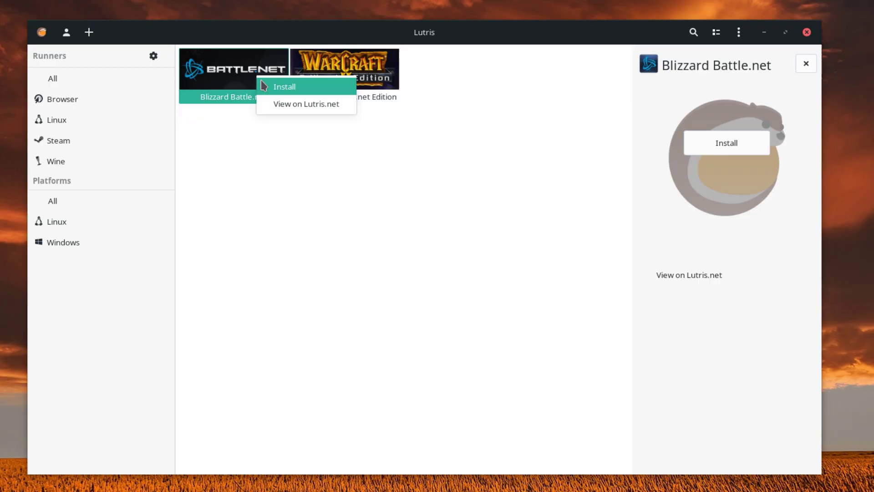
click(301, 87)
scroll(596, 231, down, 2)
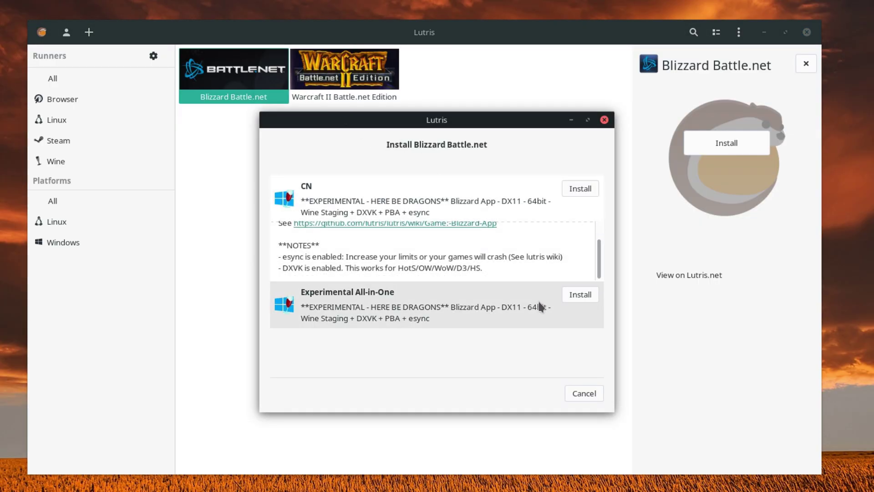
- Install the Experimental All-in-One version of Blizzard Battle.net into the proposed installation directory
click(580, 295)
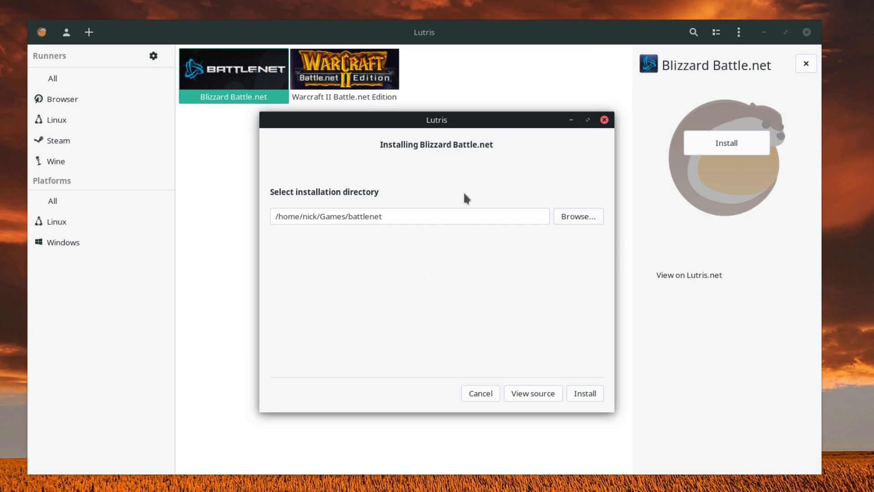
click(569, 394)
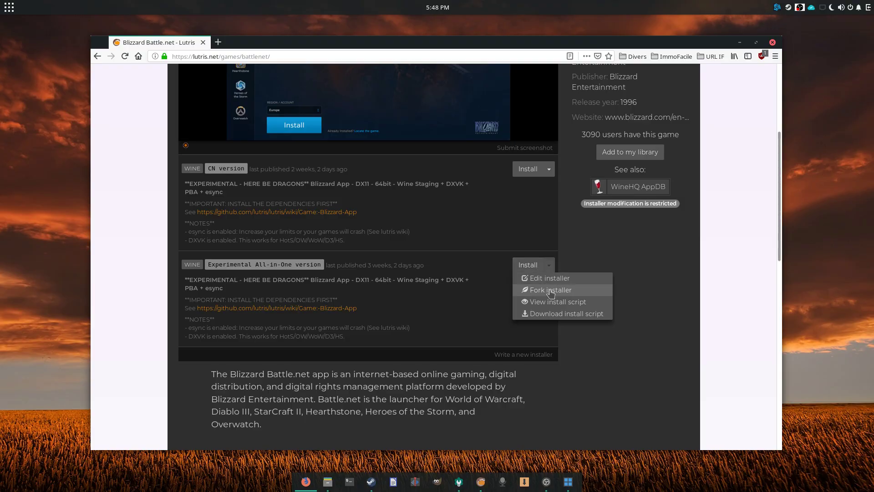
- Open the install script of the Experimental All-in-One version on the Lutris website and read through its tasks and settings
click(550, 303)
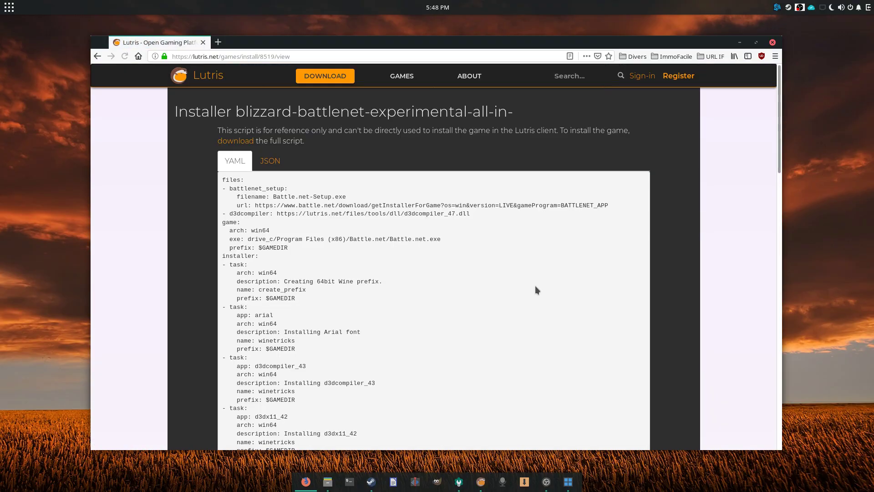
scroll(476, 214, down, 2)
scroll(474, 211, down, 3)
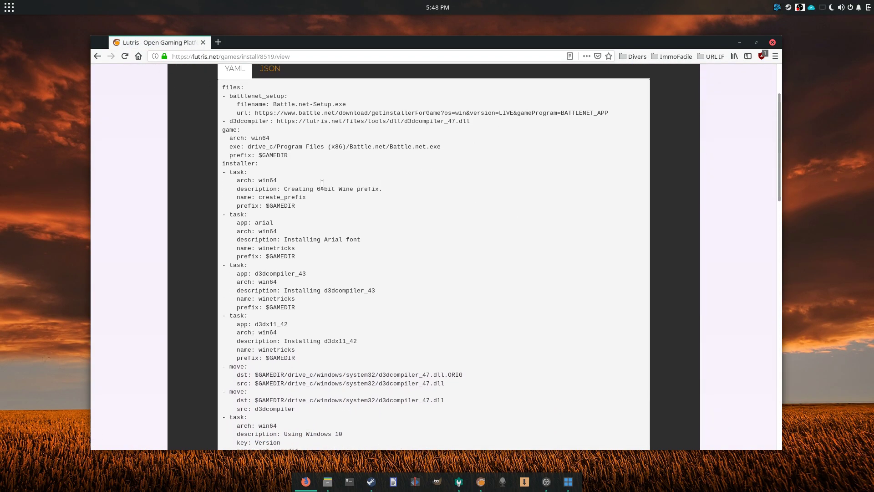
scroll(307, 179, up, 2)
scroll(305, 175, up, 1)
scroll(323, 192, down, 6)
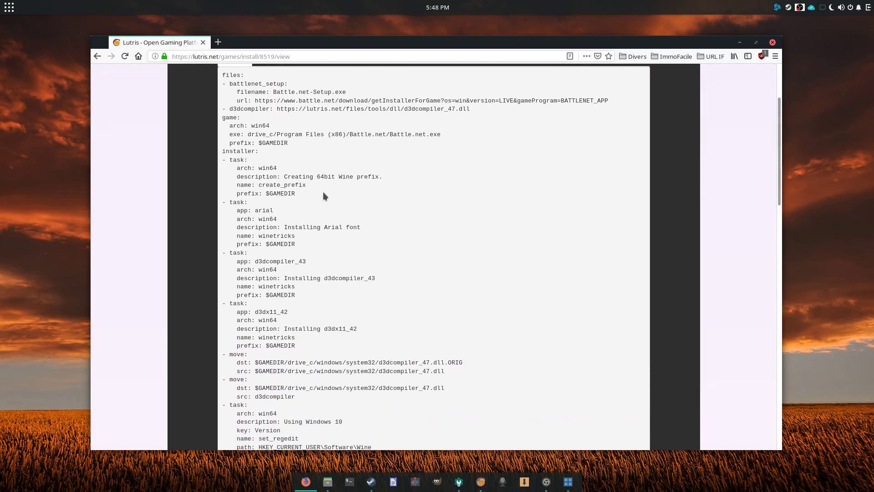
scroll(331, 191, down, 8)
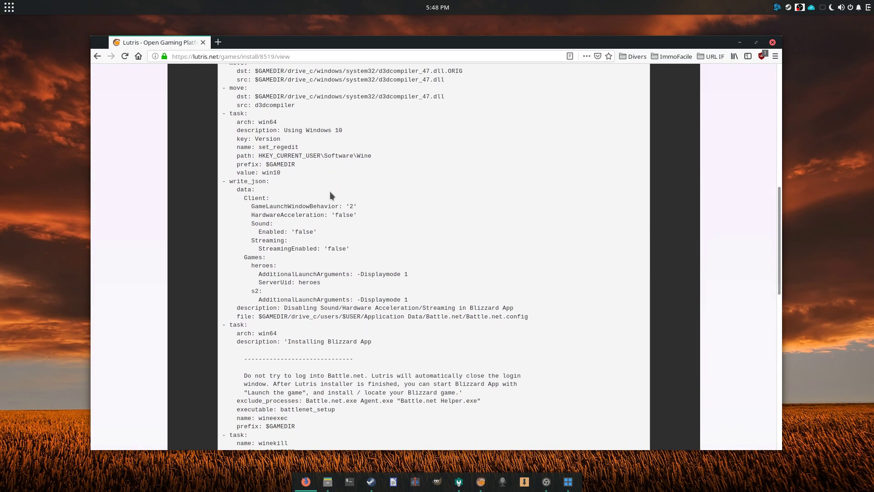
scroll(331, 193, down, 6)
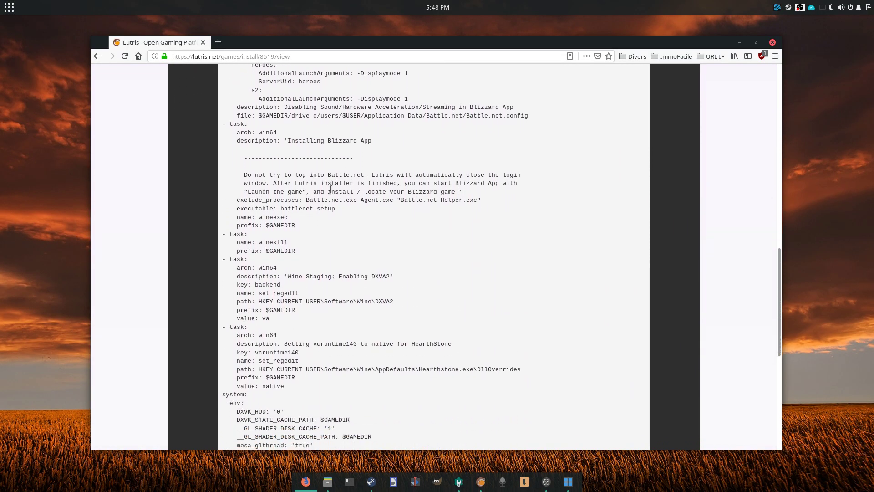
scroll(332, 187, down, 3)
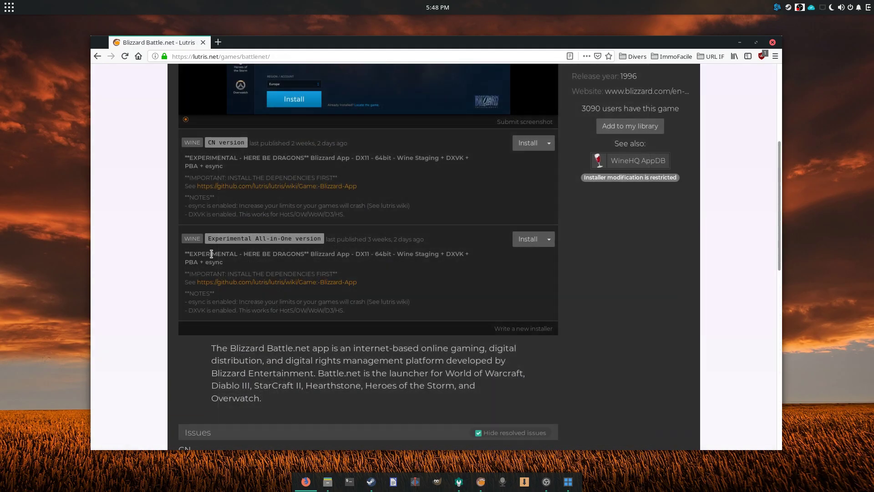
- Follow the Experimental All-in-One version's dependency notice to the Blizzard App wiki page and examine the Wine, DXVK and additional dependencies
drag(187, 255, 453, 286)
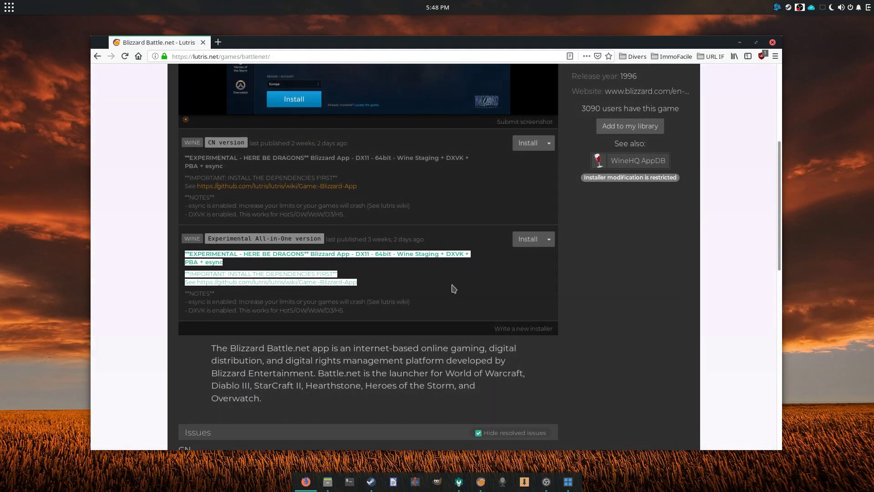
click(452, 287)
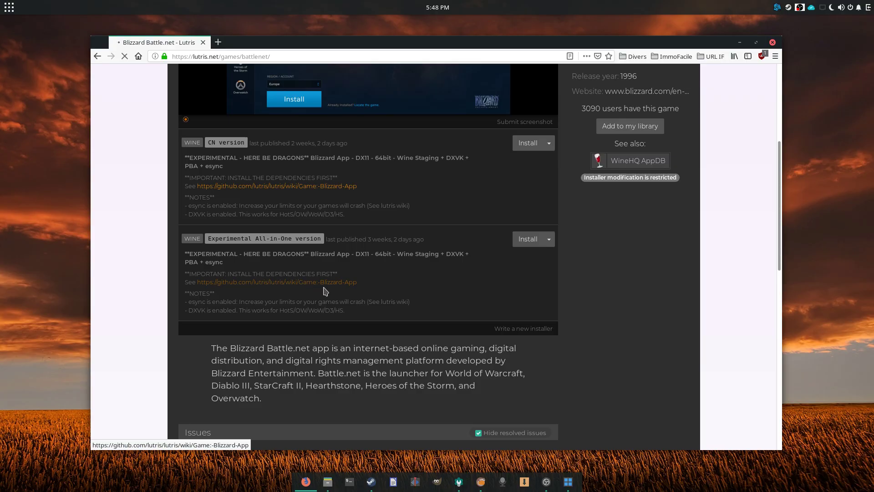
scroll(395, 262, down, 5)
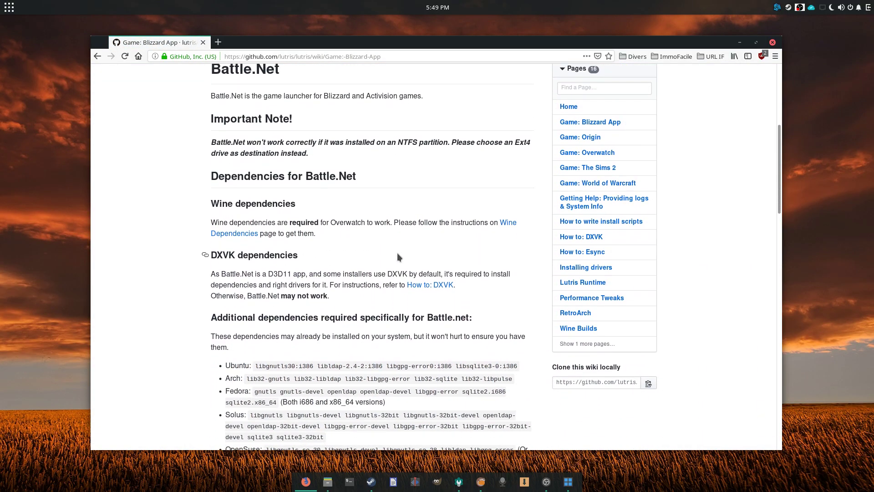
scroll(396, 257, down, 4)
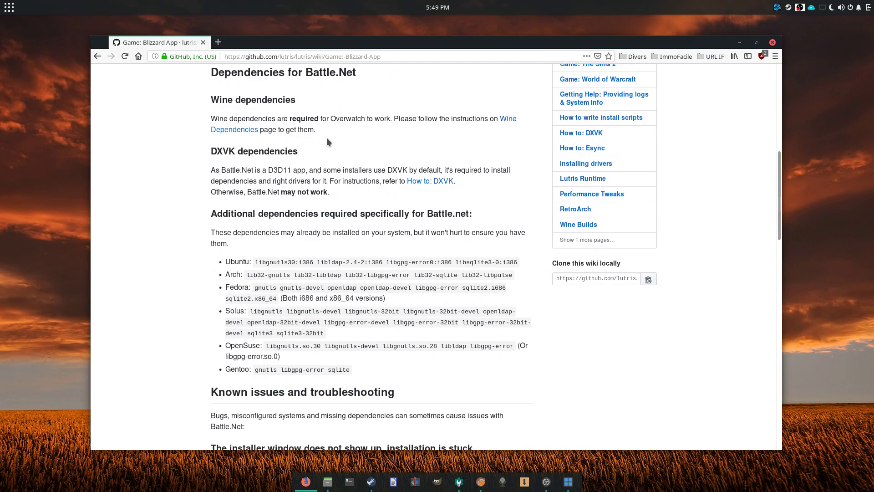
drag(306, 94, 363, 197)
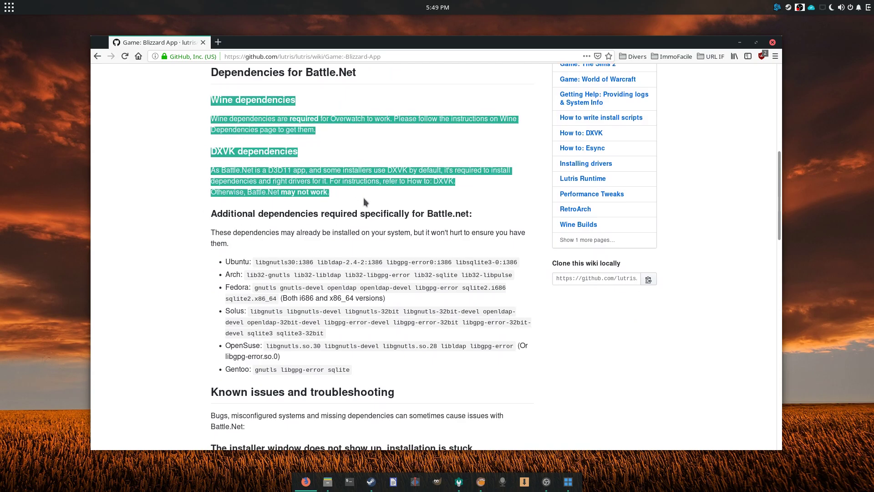
click(364, 198)
scroll(348, 208, down, 3)
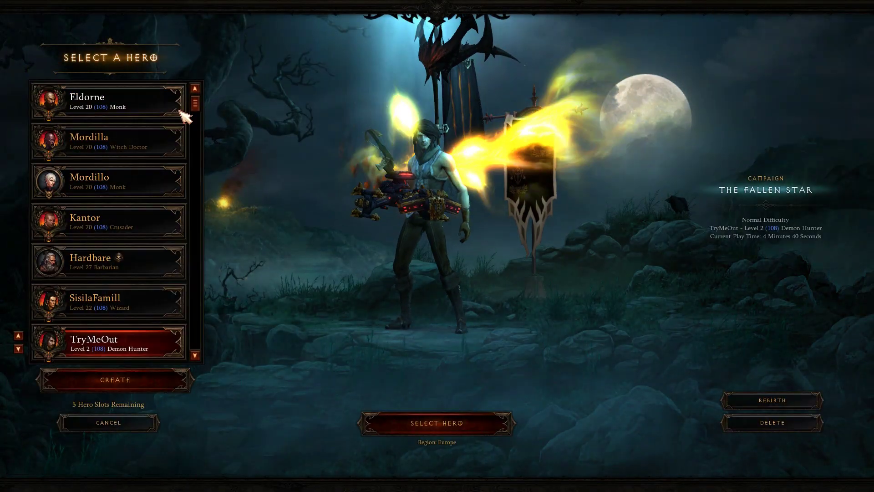
- Switch to Diablo III and browse the heroes in the hero selection list
click(160, 140)
click(132, 250)
scroll(129, 290, down, 2)
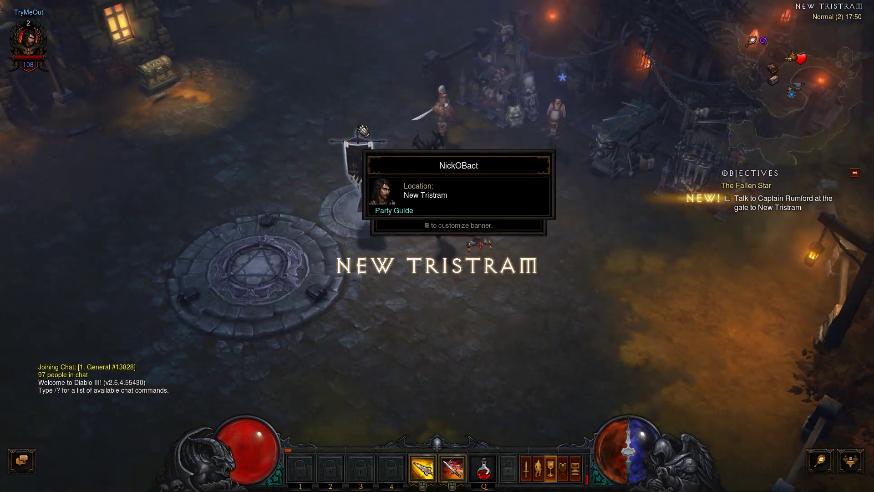
- Walk the Demon Hunter around New Tristram and fire a skill once to try out the game
click(321, 141)
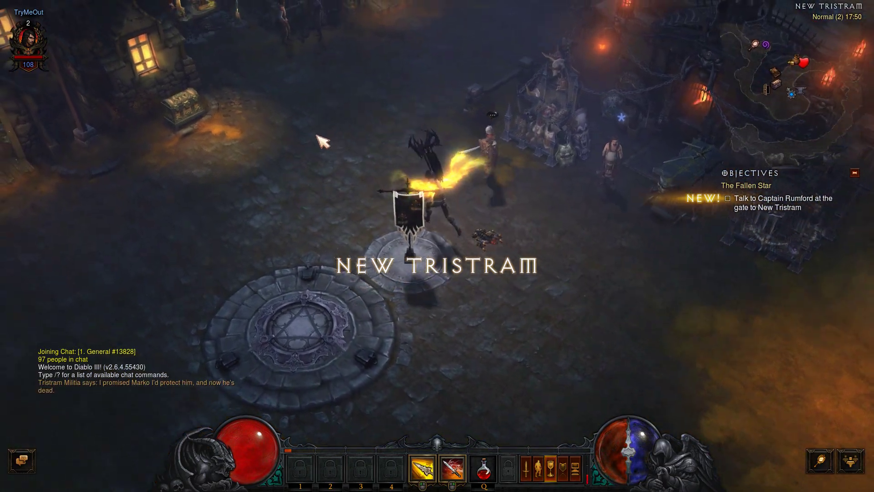
click(275, 204)
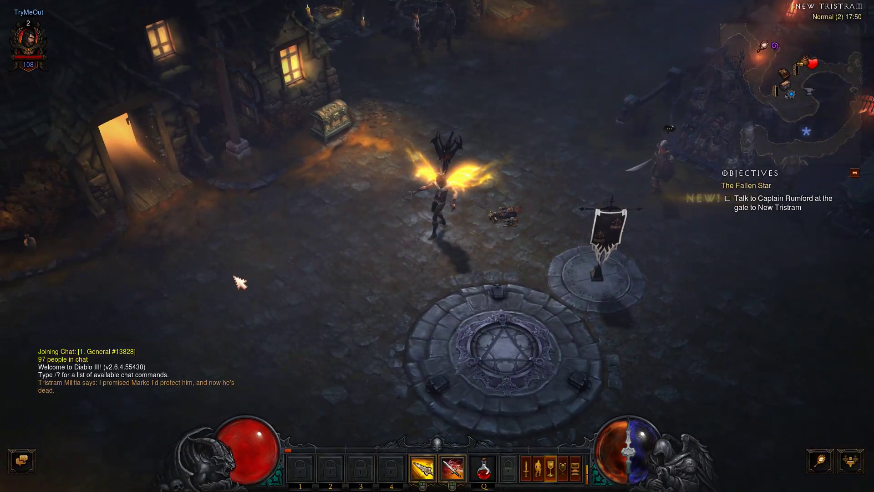
right_click(357, 288)
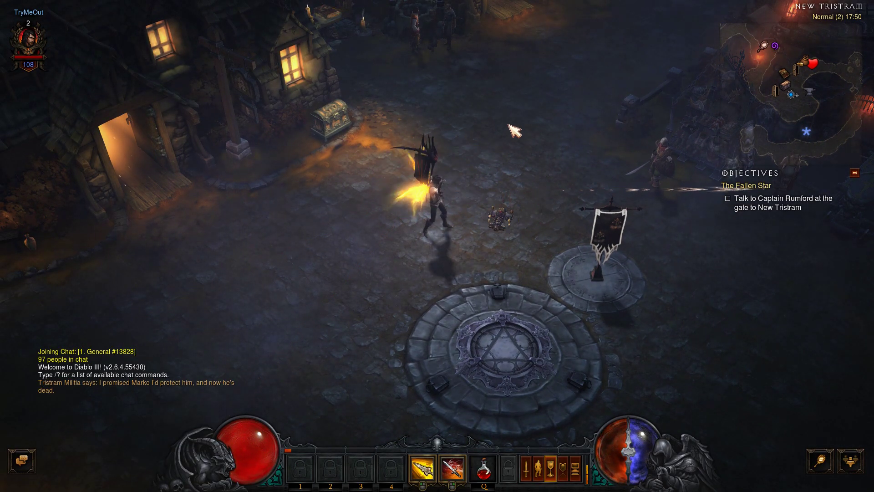
click(520, 94)
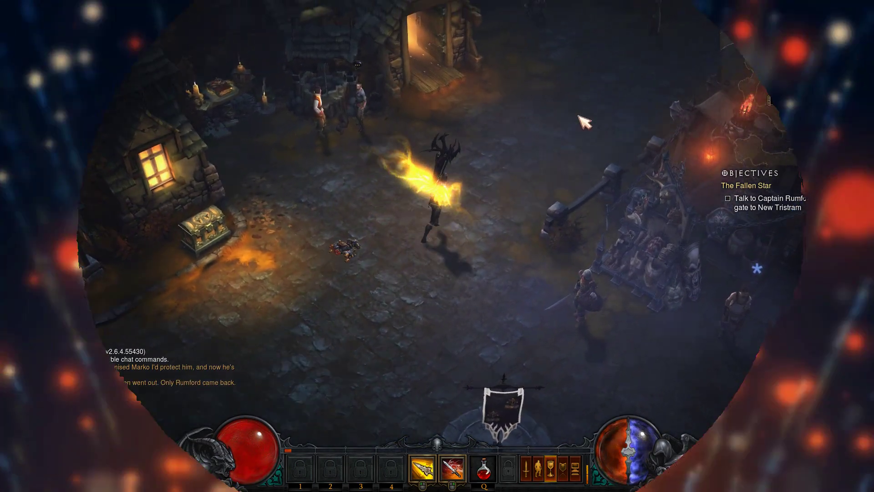